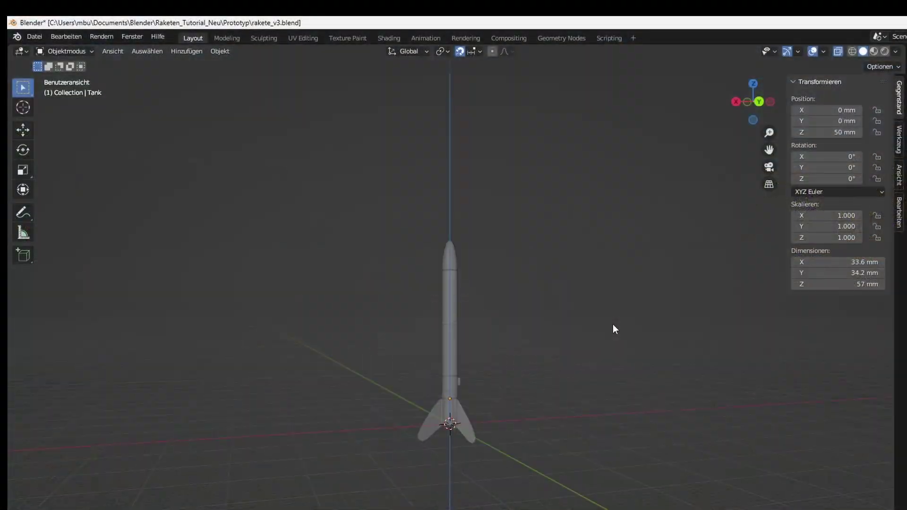
Open the 3d_druck_vorlage.blend template from the Spitzen_Tutorial folder
scroll(609, 317, "up", 5)
left_click(435, 152)
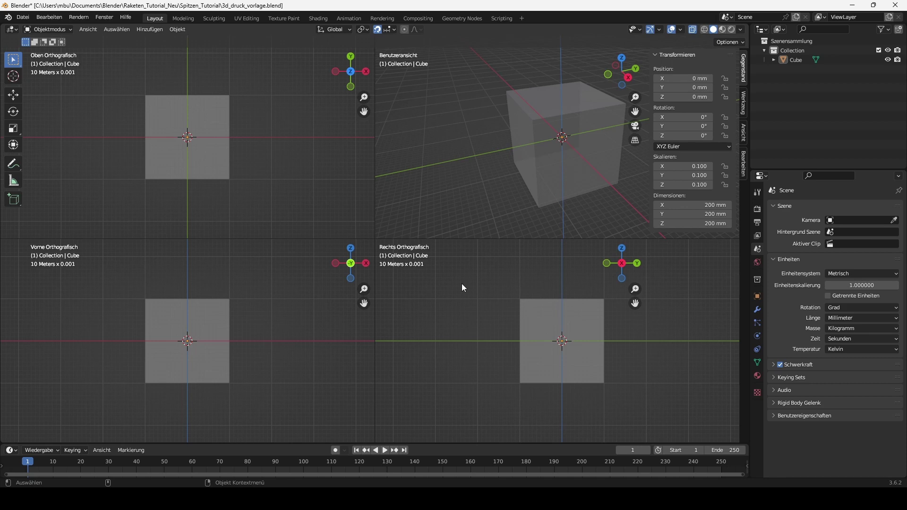
Delete the default cube and add a cone mesh at the origin
left_click(205, 170)
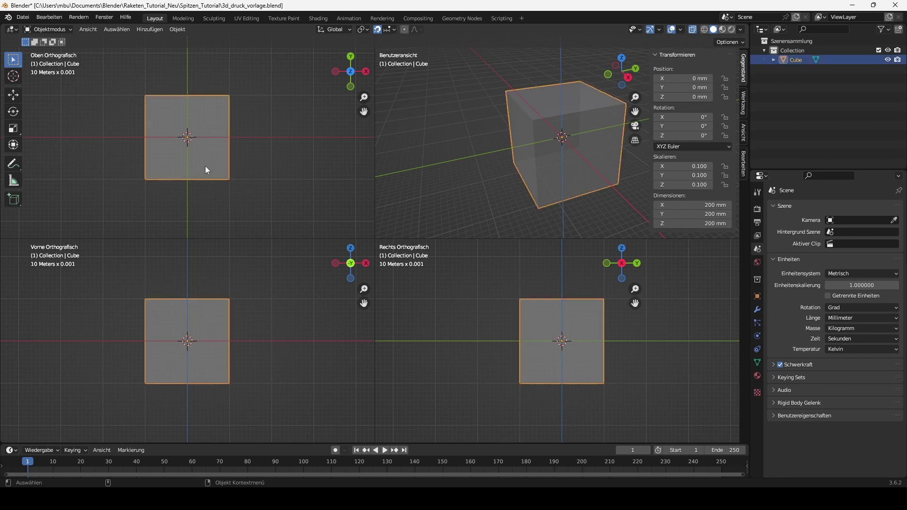
key("Delete")
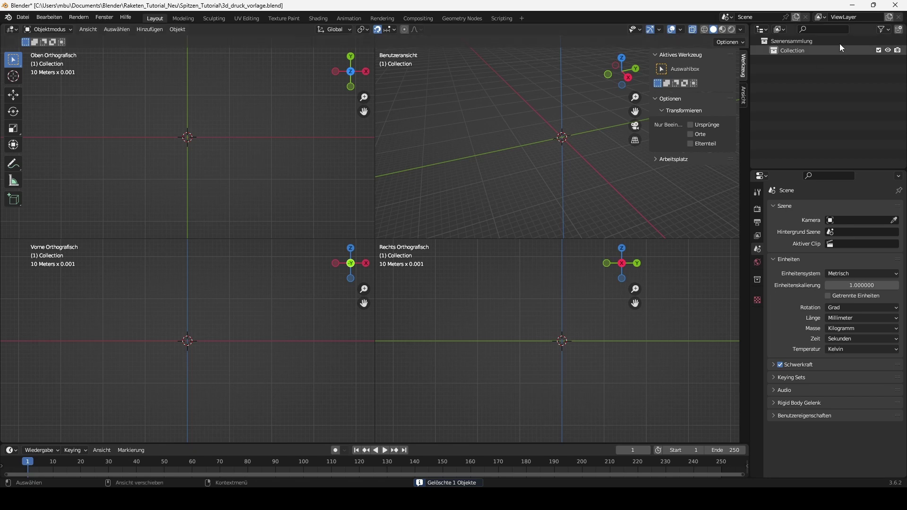
middle_click_drag(495, 185, 284, 178)
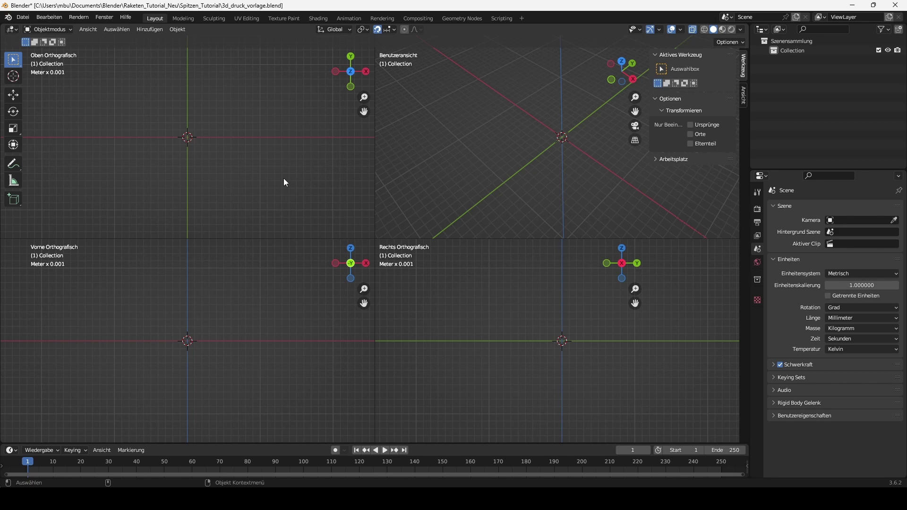
left_click(149, 30)
mouse_move(157, 40)
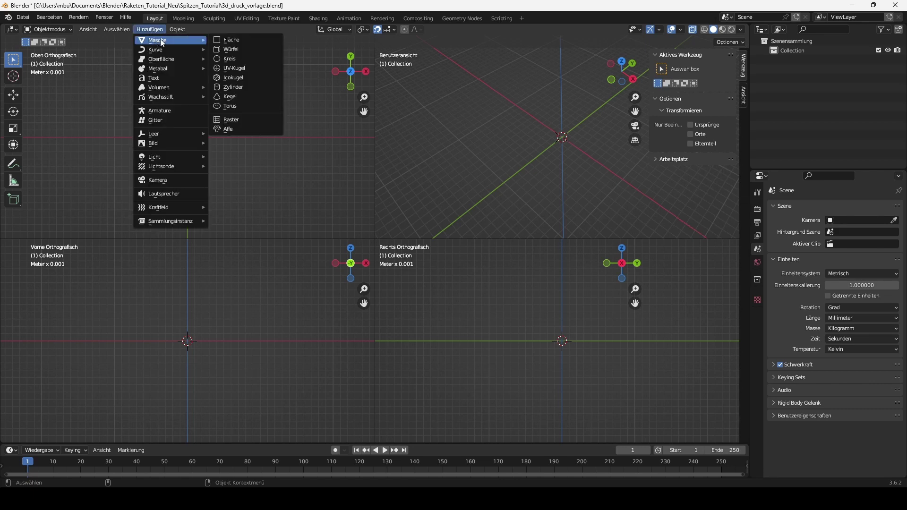
left_click(247, 97)
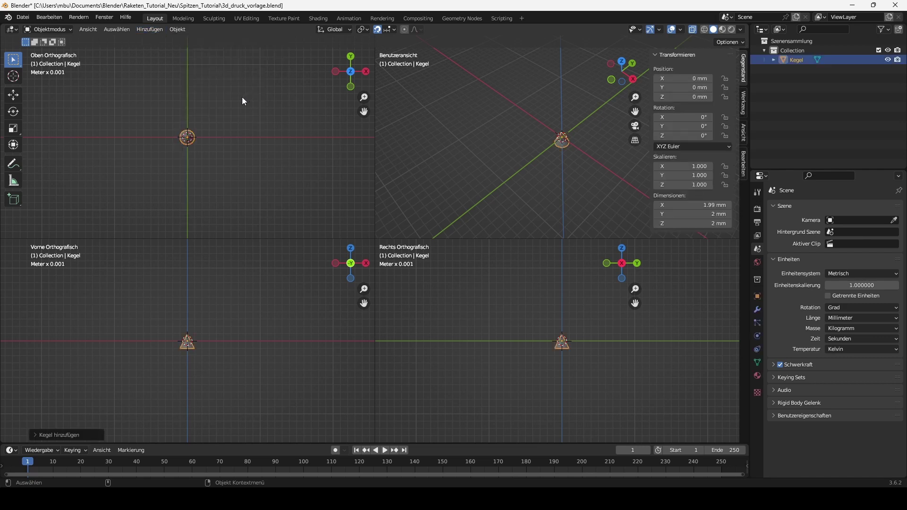
Give the cone 60 vertices and a 15 mm base radius
left_click(37, 435)
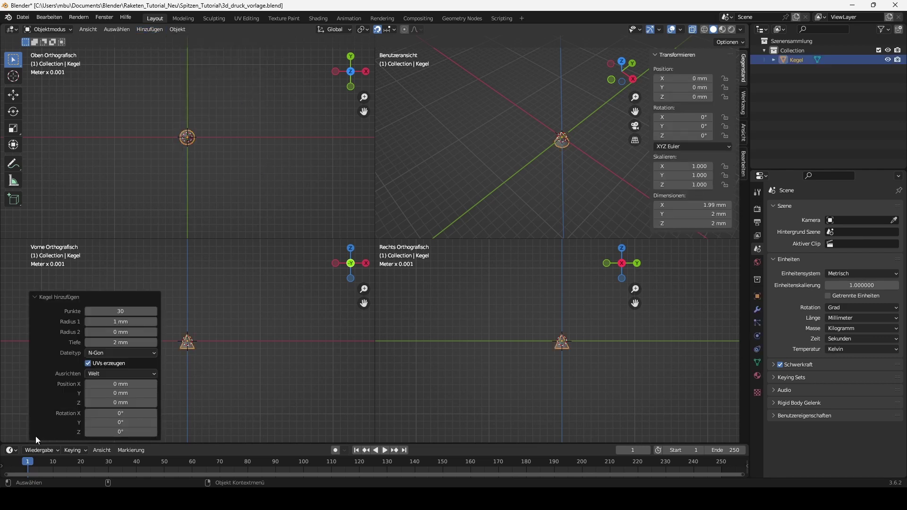
left_click(95, 311)
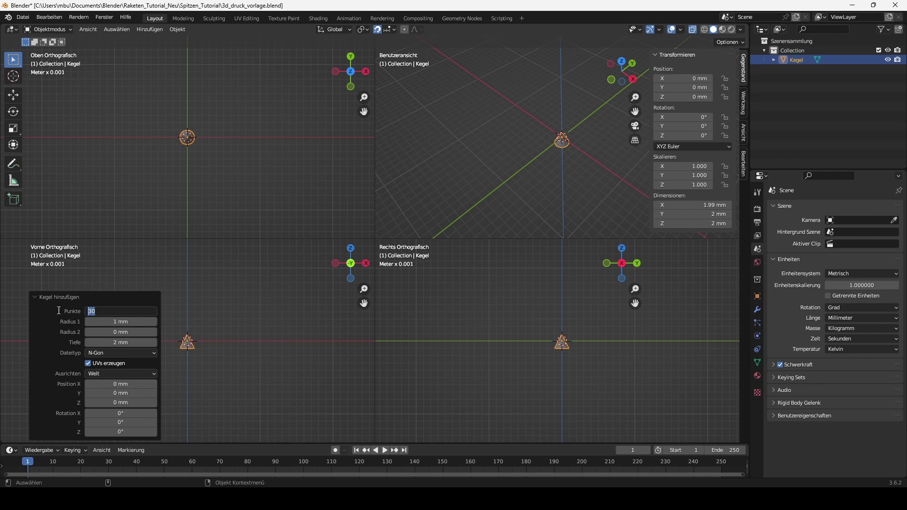
type("60")
key("Return")
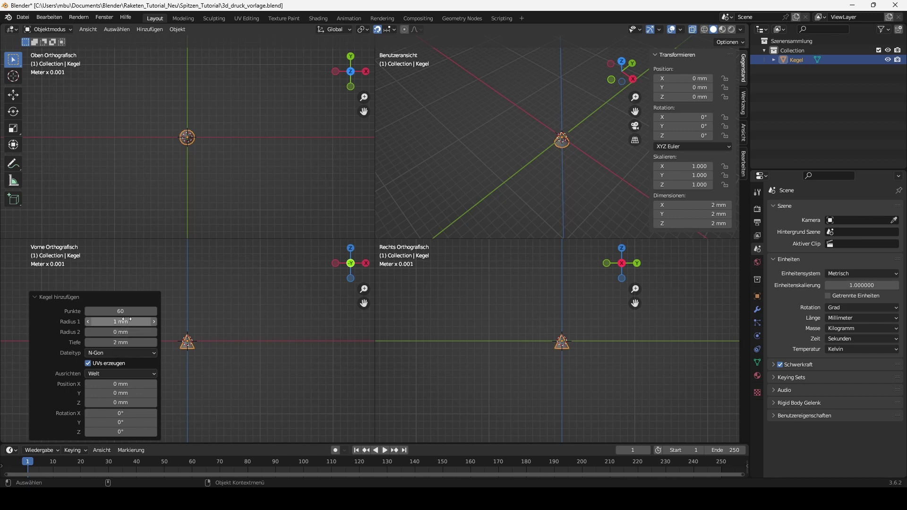
left_click(125, 321)
left_click(88, 321)
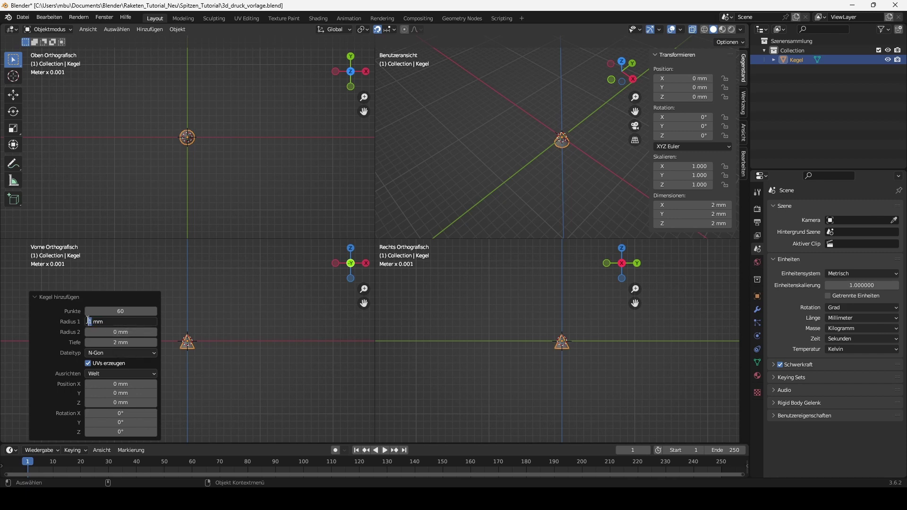
type("15")
key("Return")
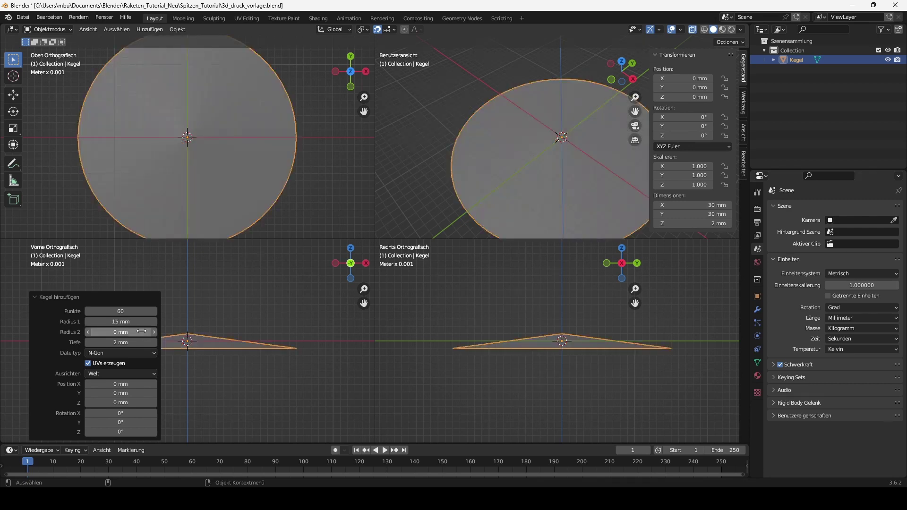
Set the cone's depth to 70 mm and its top radius to 5 mm
left_click(88, 342)
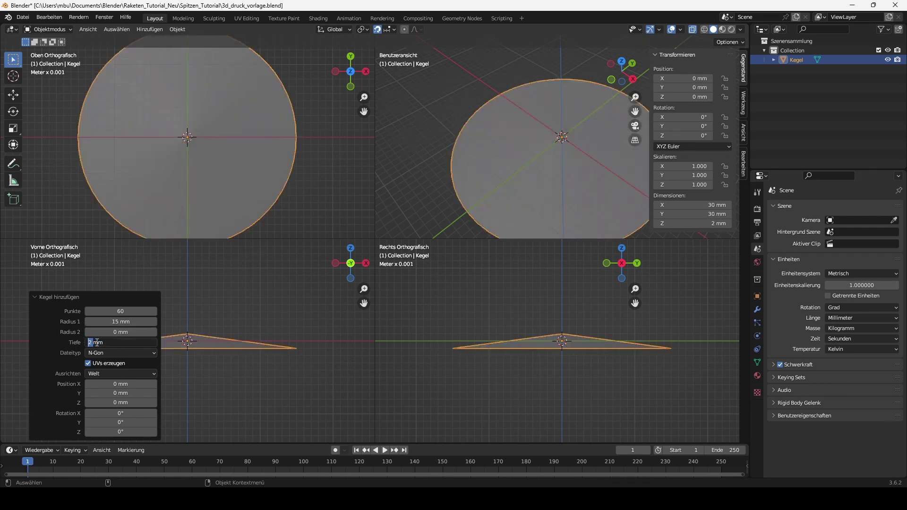
type("70")
key("Return")
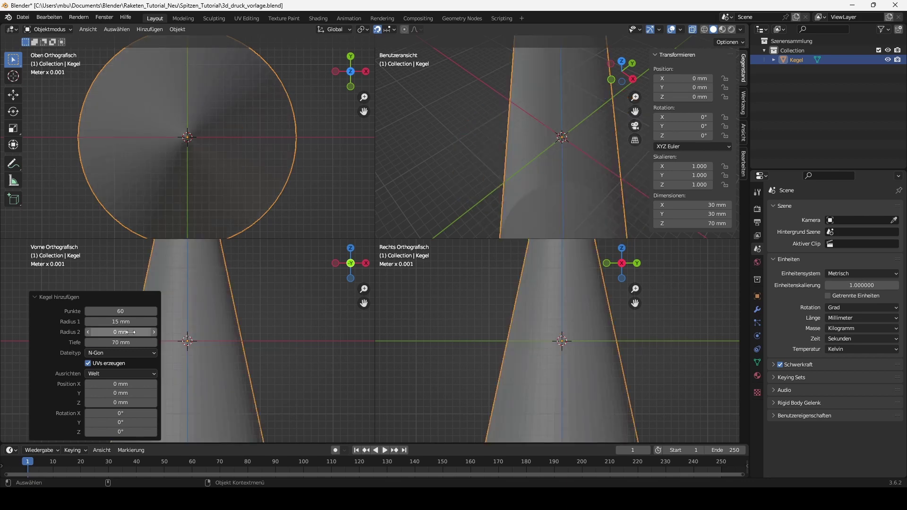
left_click(131, 333)
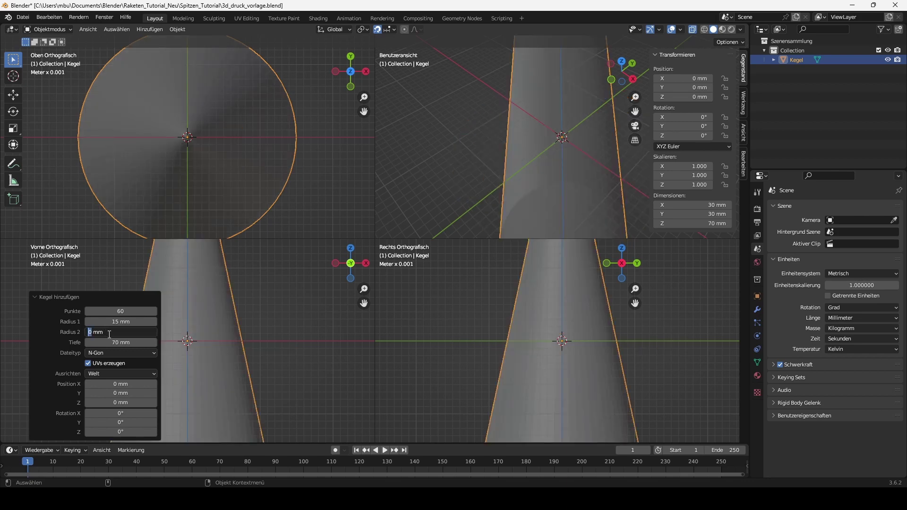
type("5")
key("Return")
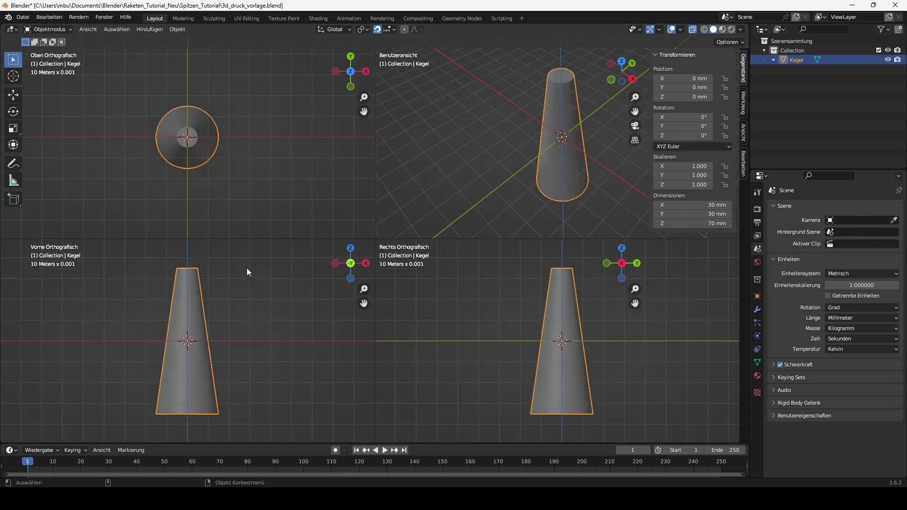
Vertex-bevel the cone's top vertices with 13 segments for a rounded tip
key("Tab")
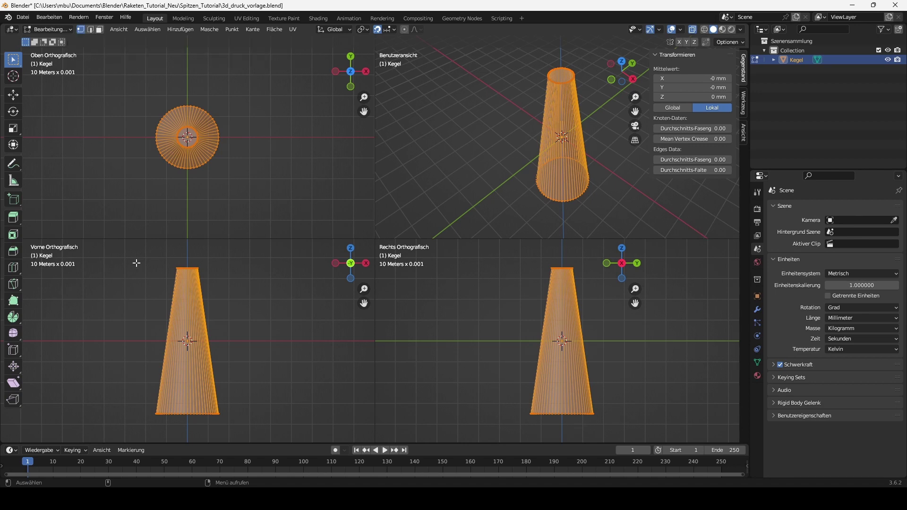
left_click_drag(148, 252, 235, 277)
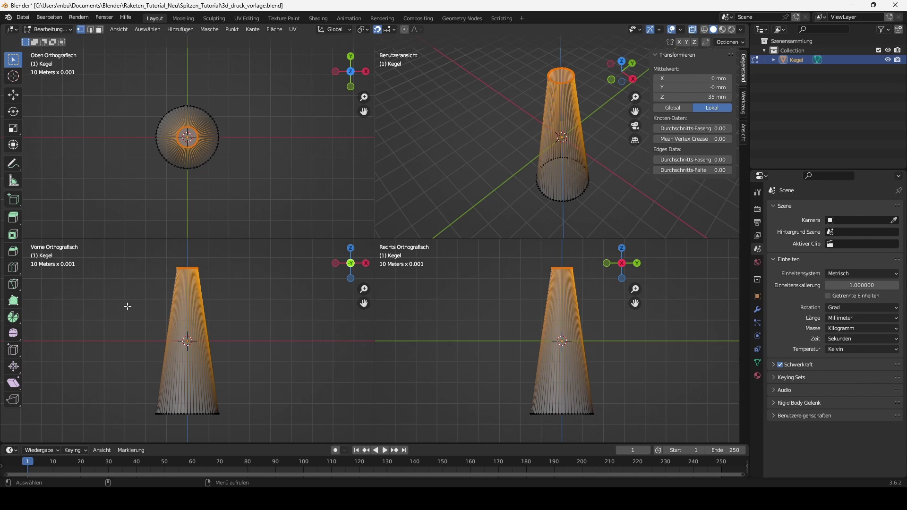
key("shift+space")
key("ctrl+b")
scroll(229, 284, "down", 2)
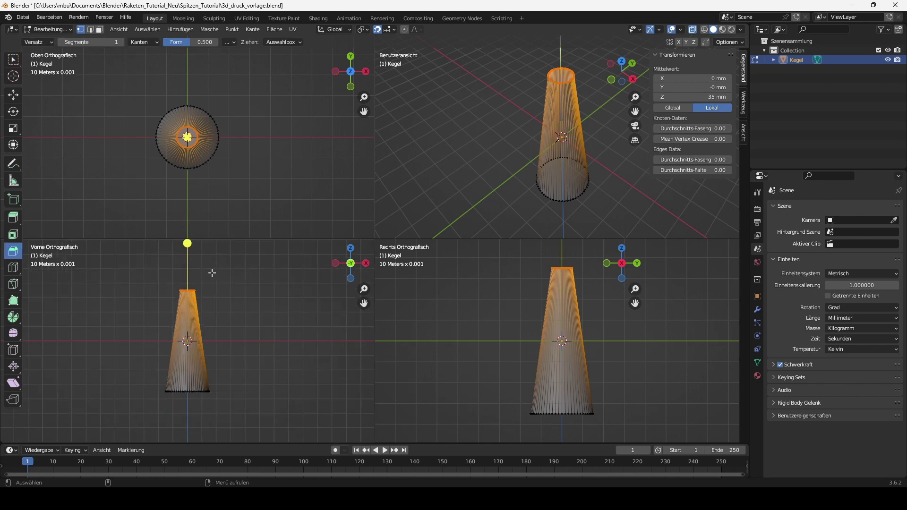
left_click_drag(186, 242, 186, 338)
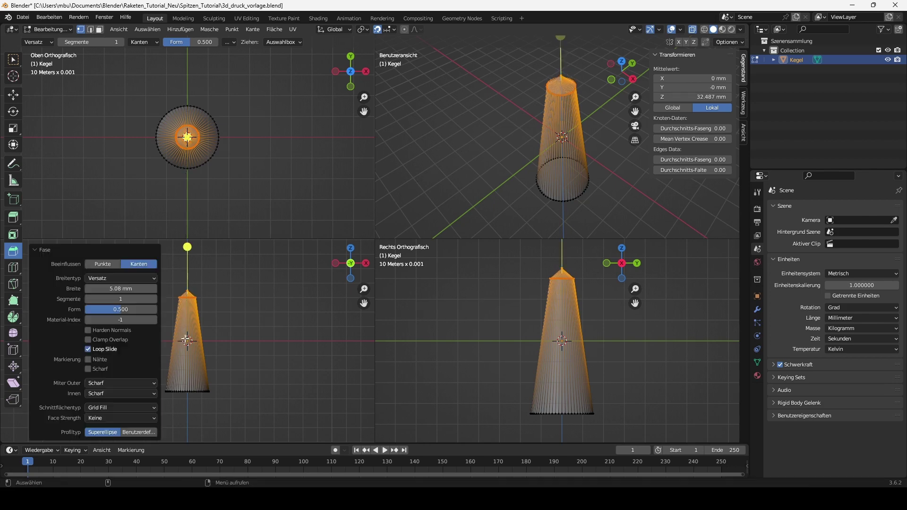
left_click(124, 299)
type("13")
key("Return")
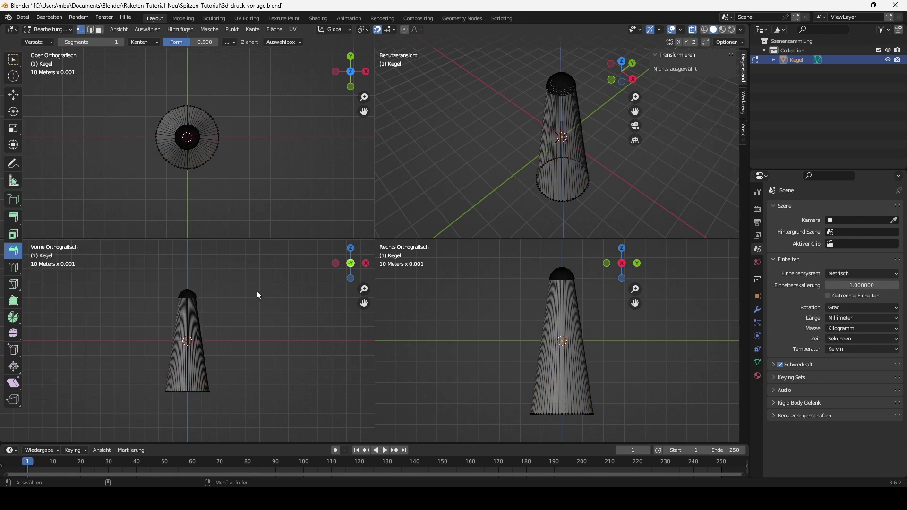
Raise the cone 30 mm, then another 5 mm, to sit at Z 35 mm
key("g")
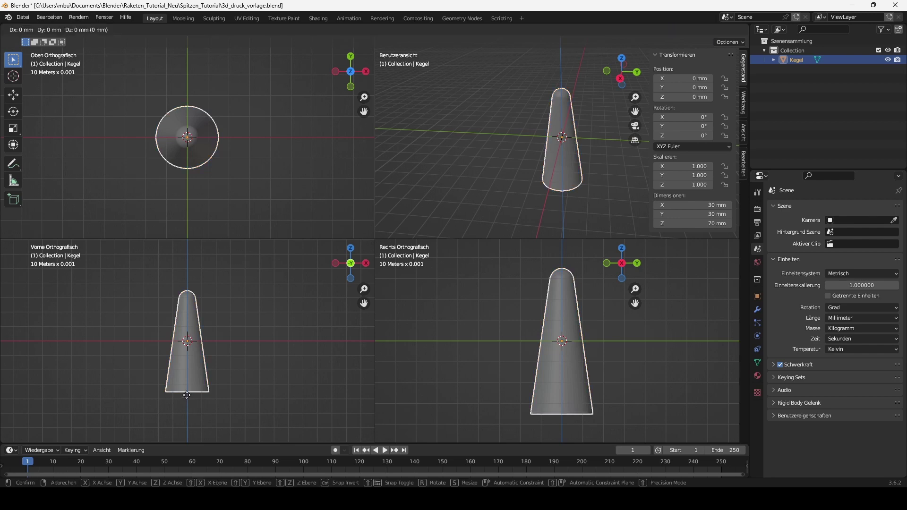
key("z")
left_click(188, 348)
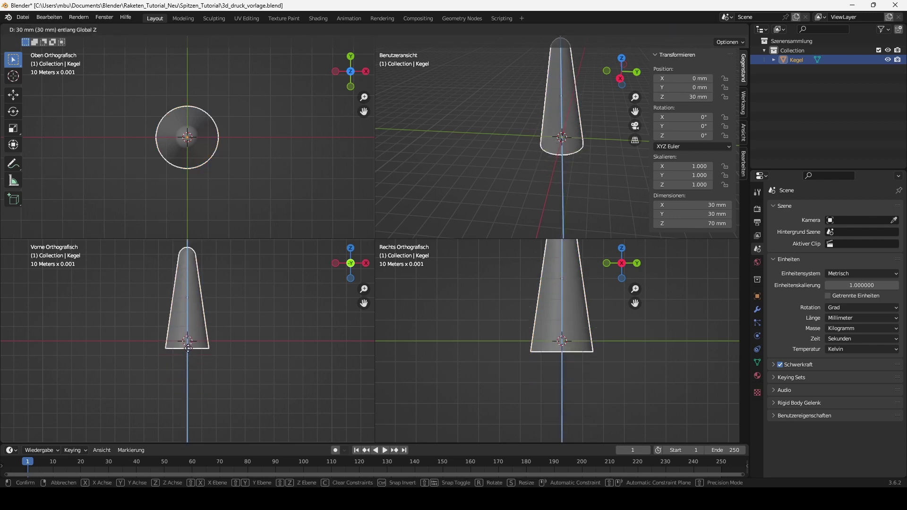
mouse_move(189, 342)
middle_mouse_down("ctrl")
mouse_move(180, 372)
mouse_move(190, 389)
middle_mouse_up("ctrl")
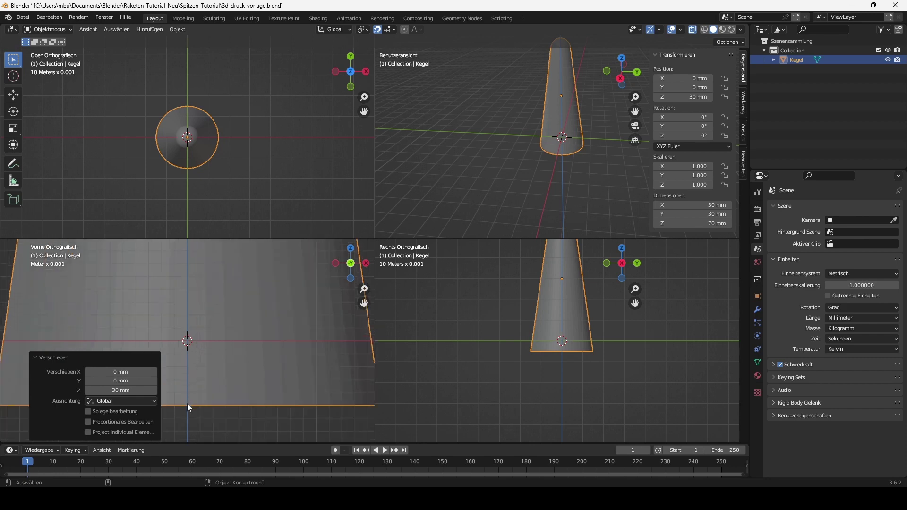
key("g")
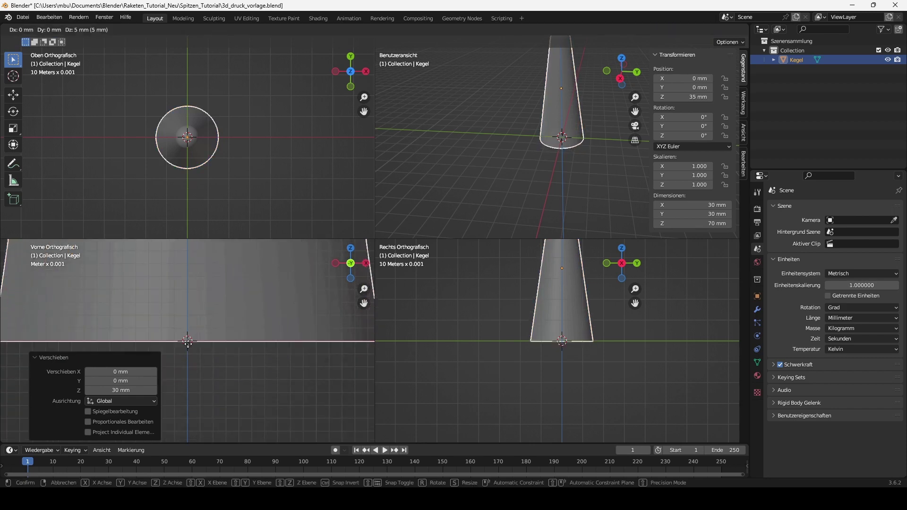
left_click(190, 342)
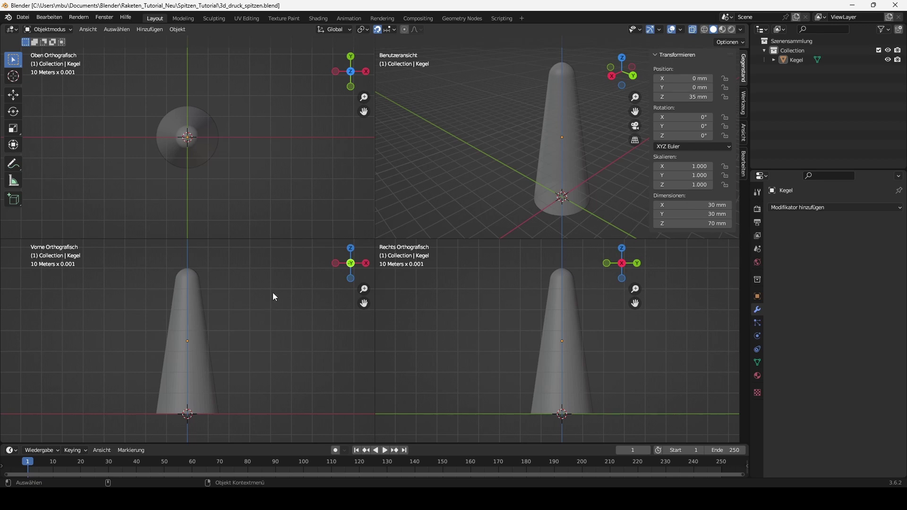
Add a Bezier curve with a 15 mm radius
left_click(149, 31)
mouse_move(163, 49)
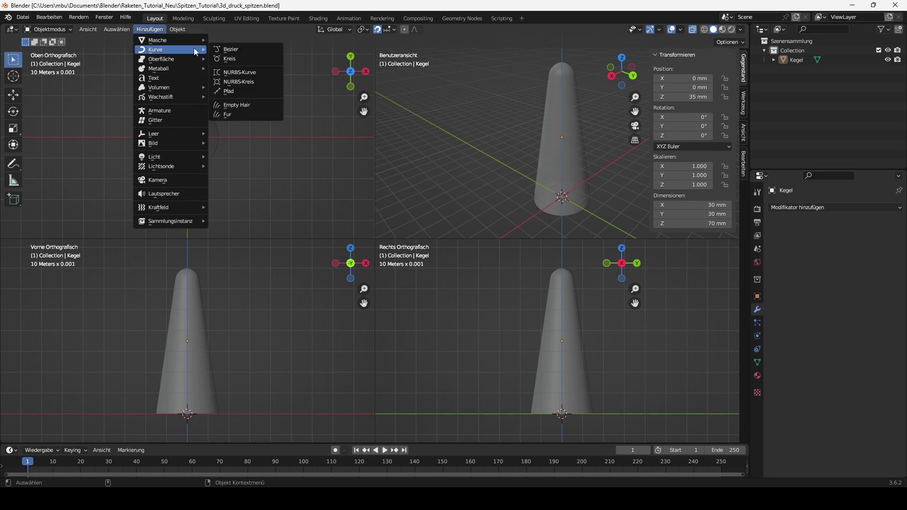
left_click(229, 51)
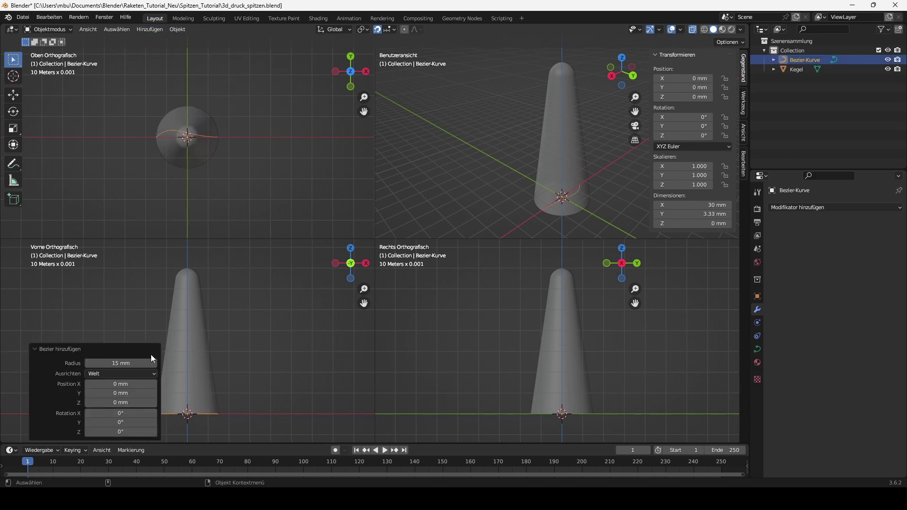
left_click(116, 364)
left_click(96, 363)
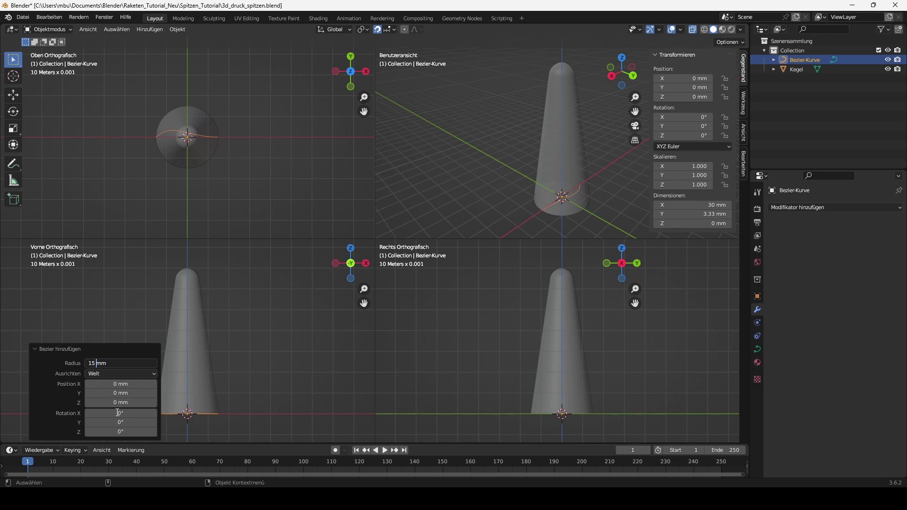
left_click(118, 412)
Rotate the curve 90° about X and -90° about Y, then deselect it
left_click(117, 412)
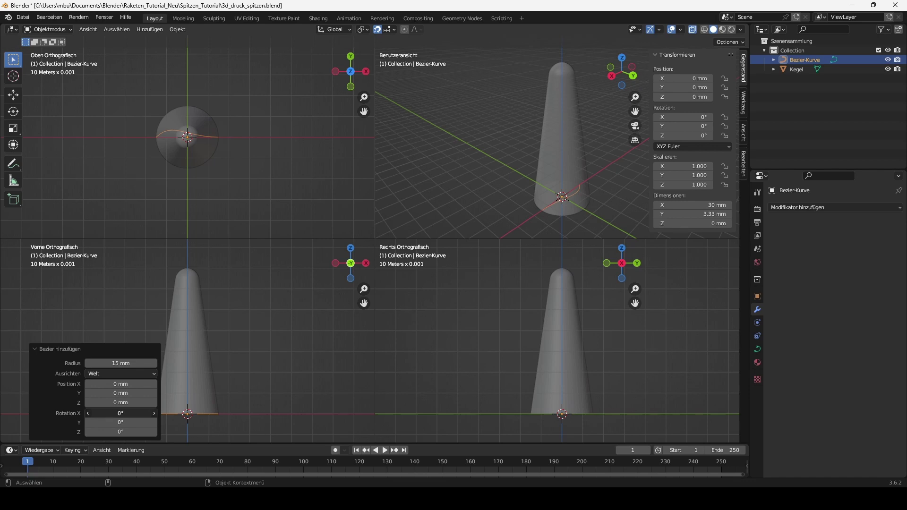
left_click(92, 413)
type("d9")
key("Return")
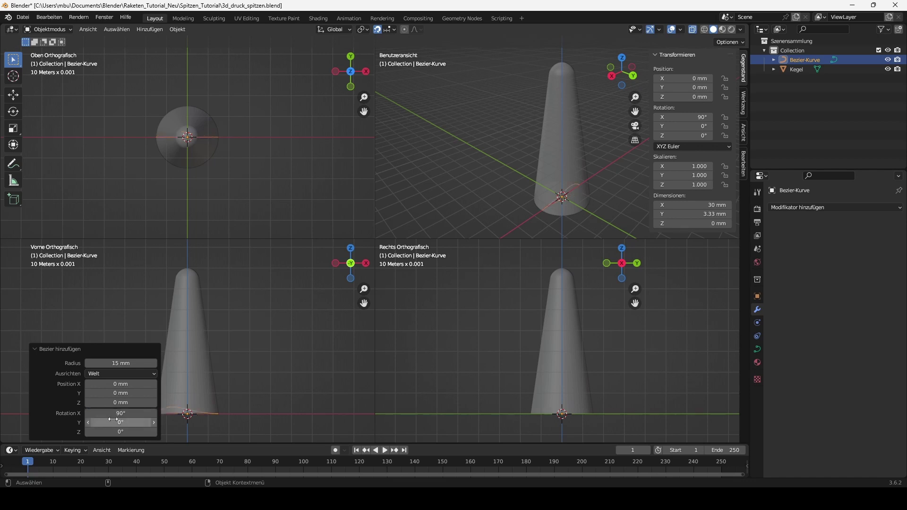
left_click(112, 422)
type("d")
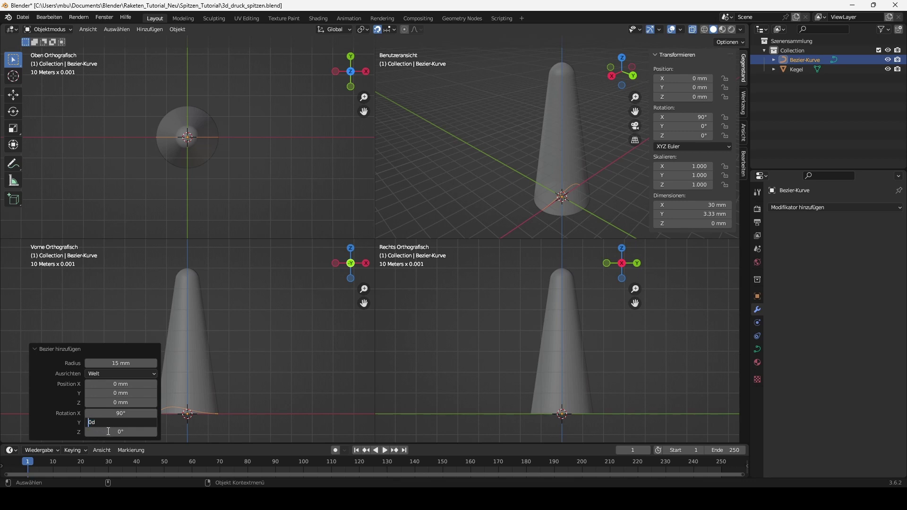
type("-9")
key("Return")
left_click(252, 381)
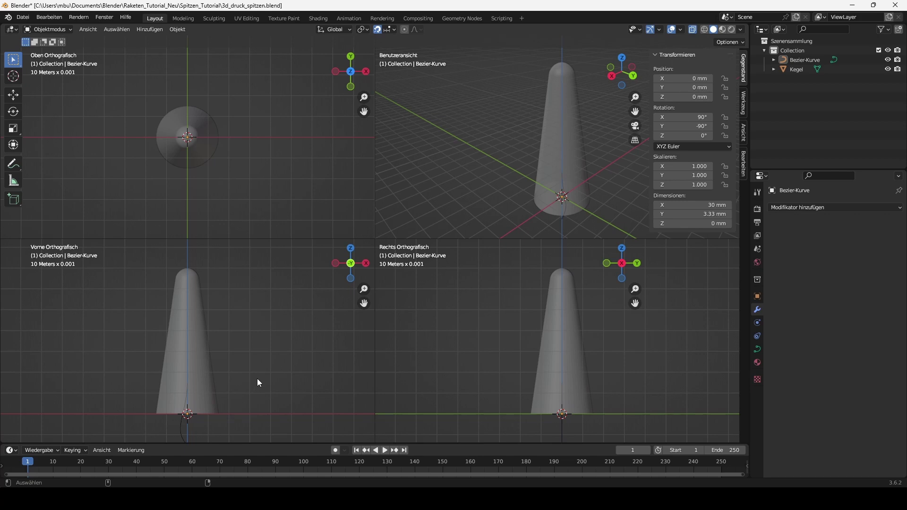
Maximize one viewport and switch it to the front view
key("ctrl+alt+q")
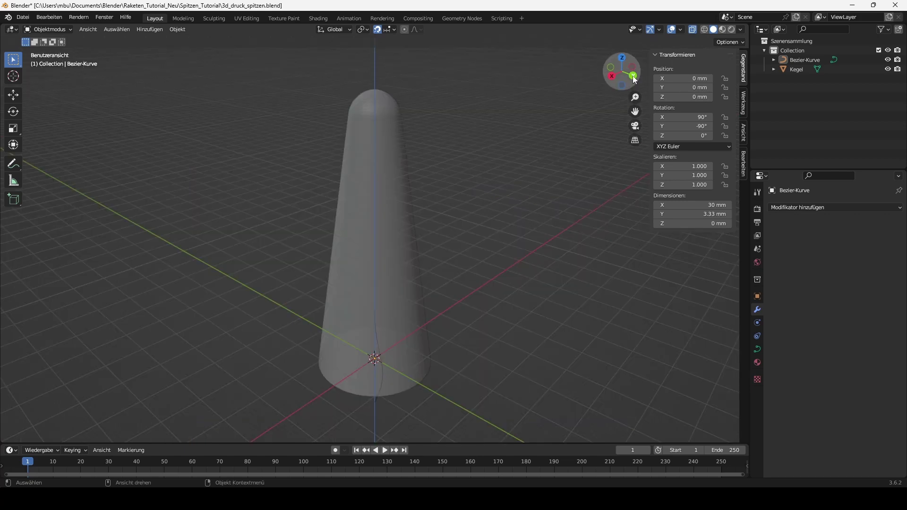
left_click(633, 76)
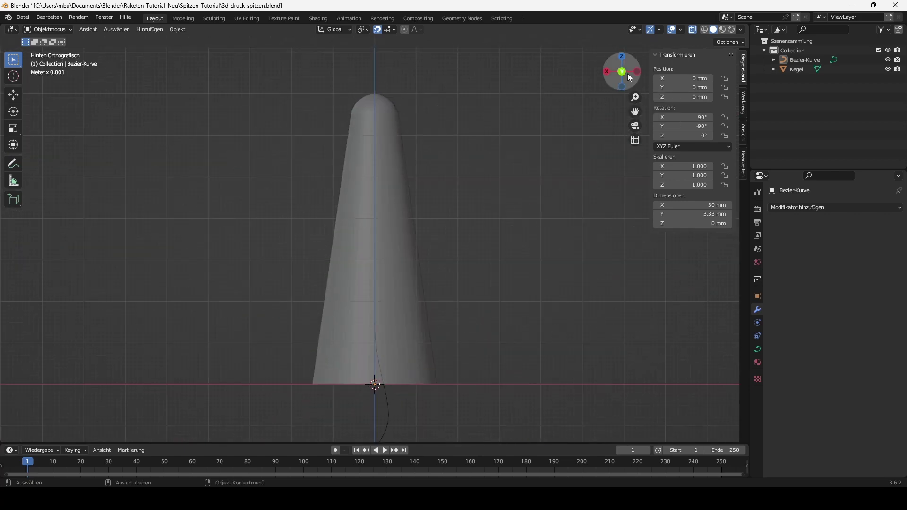
left_click(628, 74)
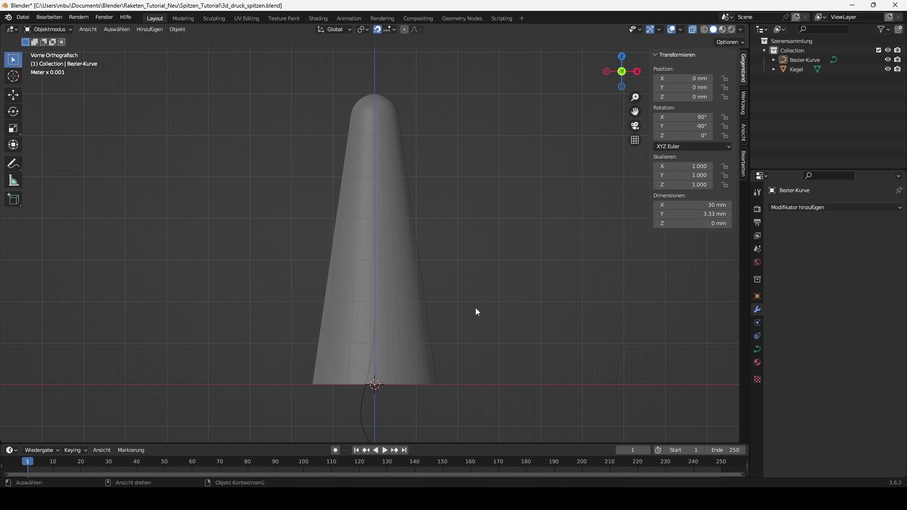
scroll(482, 314, "down", 2)
middle_click_drag(478, 327, 477, 268, "shift")
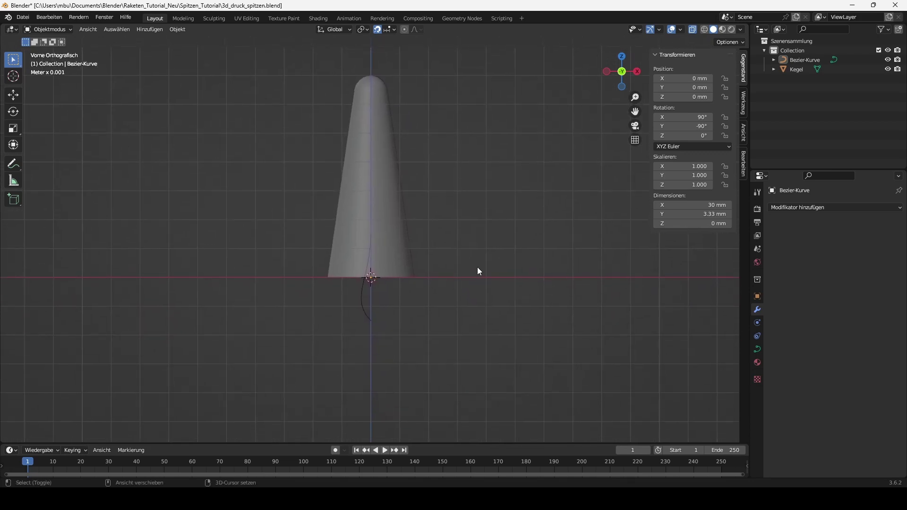
Move the Bezier curve 15 mm up along Z
left_click(366, 315)
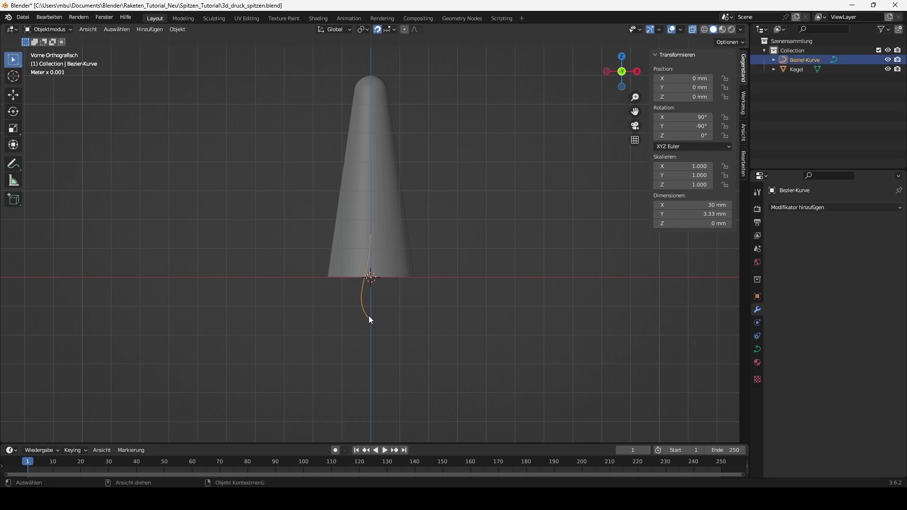
scroll(369, 316, "up", 1)
key("g")
key("z")
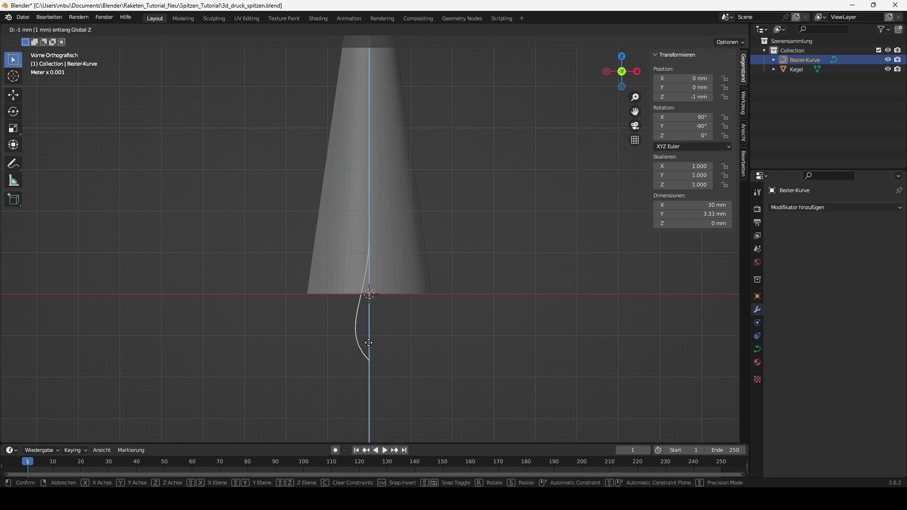
left_click(369, 279)
scroll(392, 274, "up", 3)
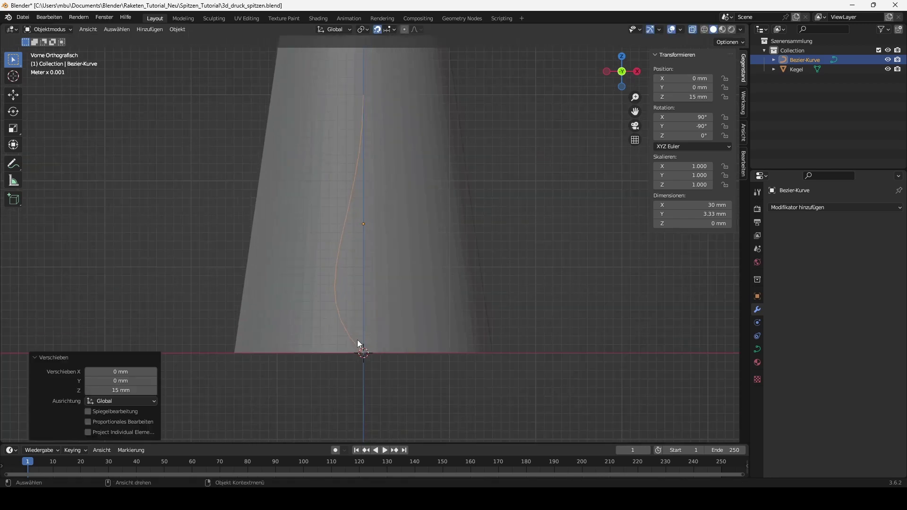
scroll(347, 386, "up", 1)
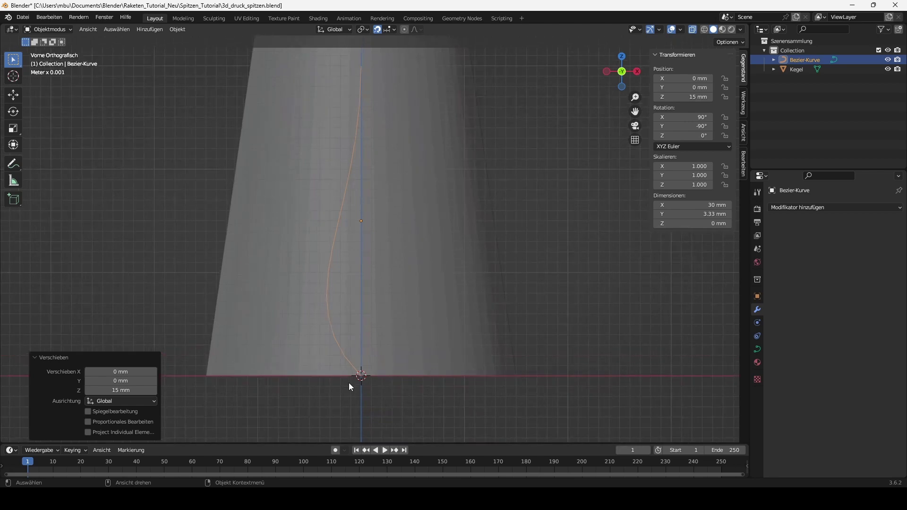
scroll(349, 383, "down", 1)
scroll(348, 382, "down", 1)
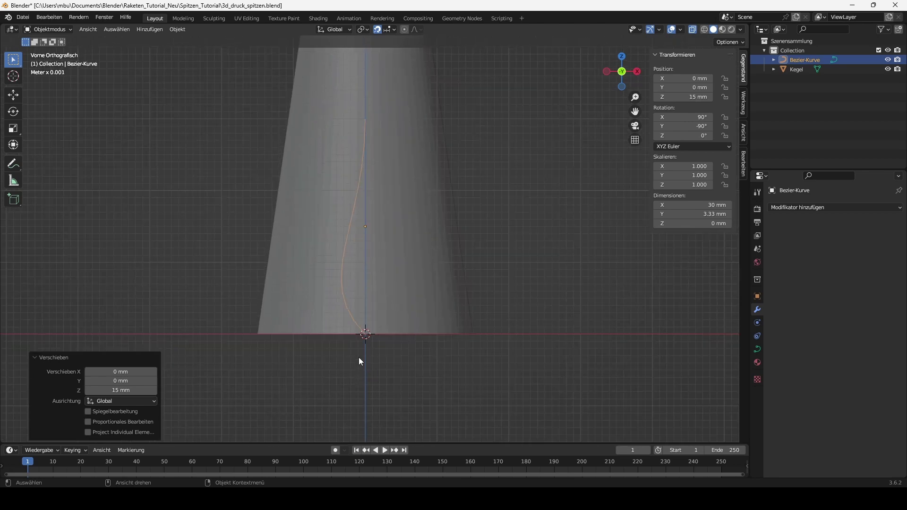
In Edit Mode, move the curve's bottom control point to the cone's base edge
key("Tab")
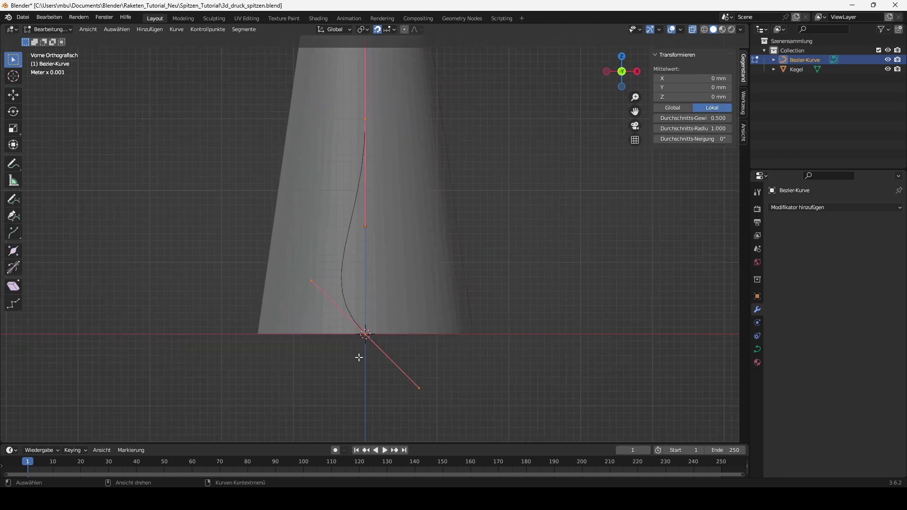
left_click(13, 96)
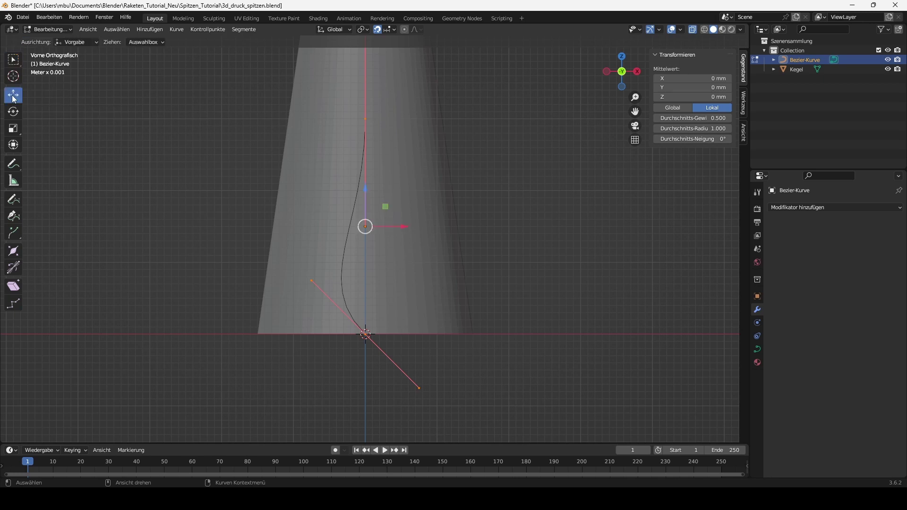
left_click(336, 360)
mouse_move(339, 356)
left_mouse_down()
mouse_move(381, 325)
mouse_move(264, 334)
left_mouse_up()
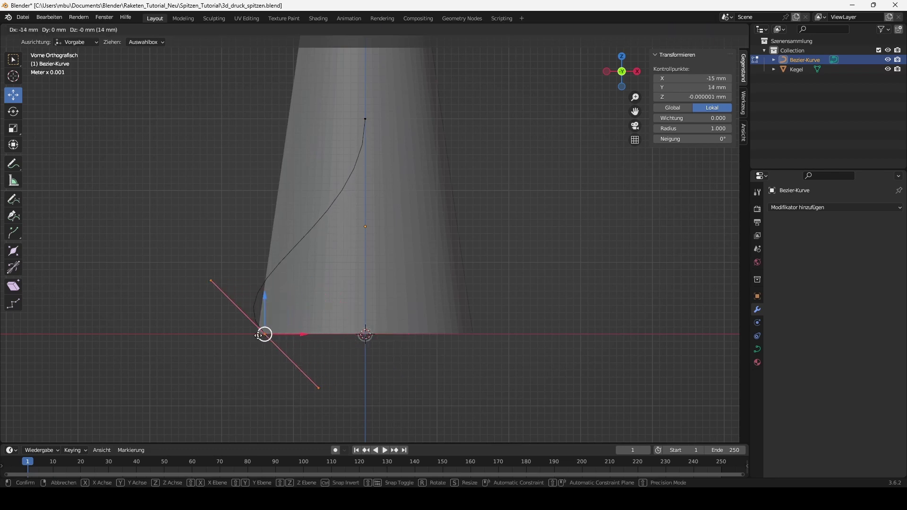
left_click_drag(264, 334, 258, 334)
left_click(245, 363)
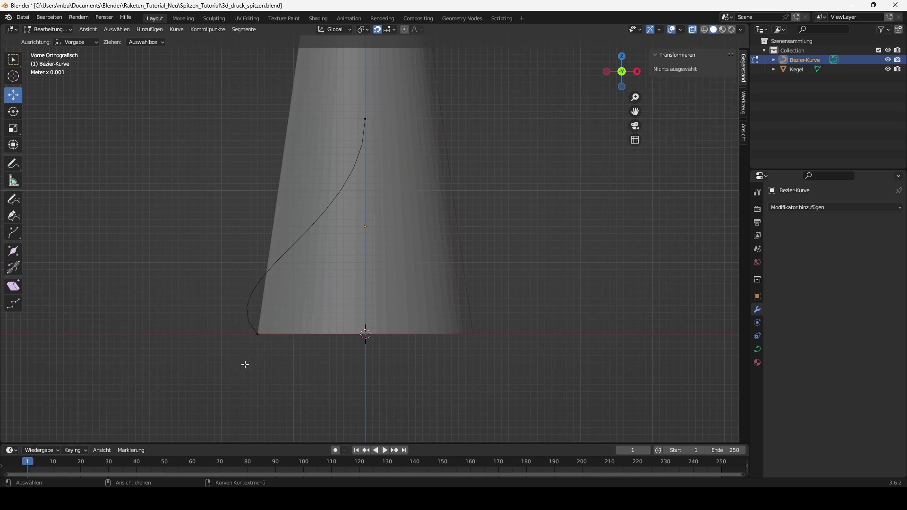
left_click_drag(241, 348, 278, 324)
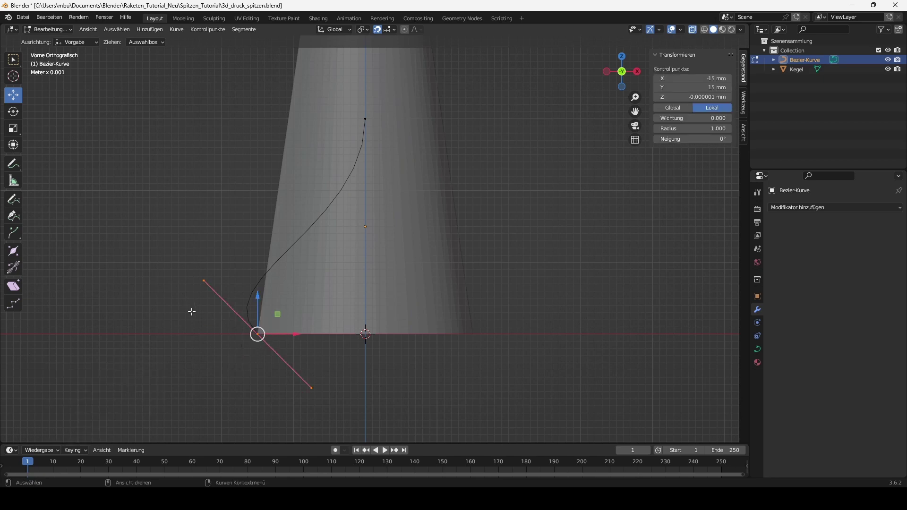
mouse_move(185, 301)
left_mouse_down()
mouse_move(216, 271)
mouse_move(222, 223)
mouse_move(240, 200)
left_mouse_up()
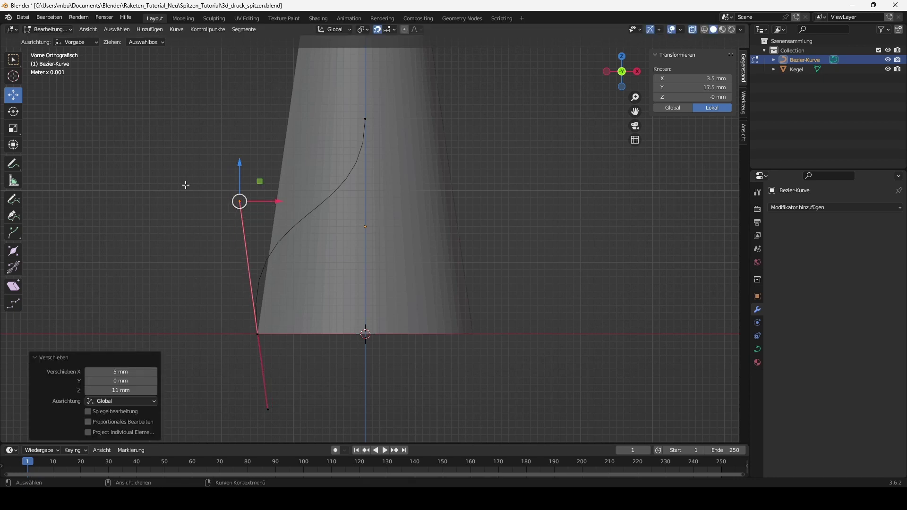
Move the upper control point to the cone tip and pull its handles left
scroll(182, 185, "down", 2)
mouse_move(256, 129)
middle_mouse_down("shift")
mouse_move(235, 171)
mouse_move(228, 250)
middle_mouse_up("shift")
left_click_drag(319, 262, 352, 285)
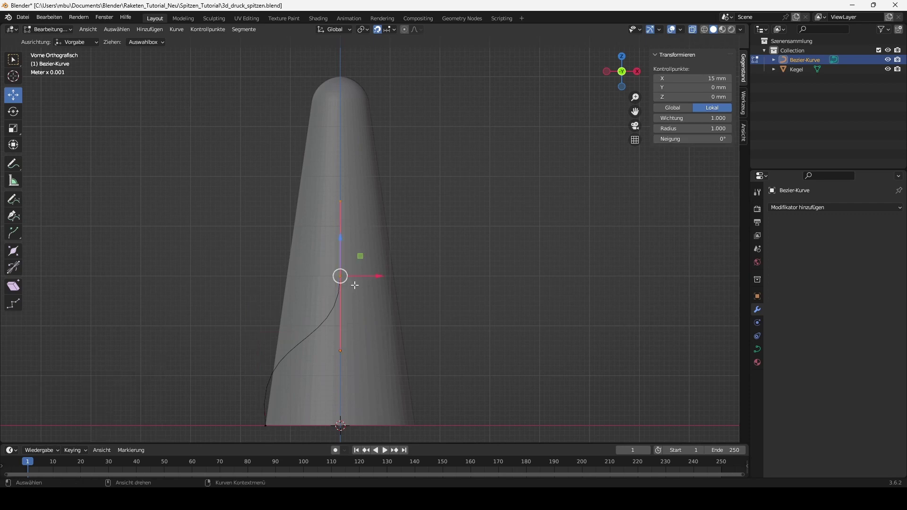
left_click(341, 351)
left_click_drag(340, 351, 301, 326)
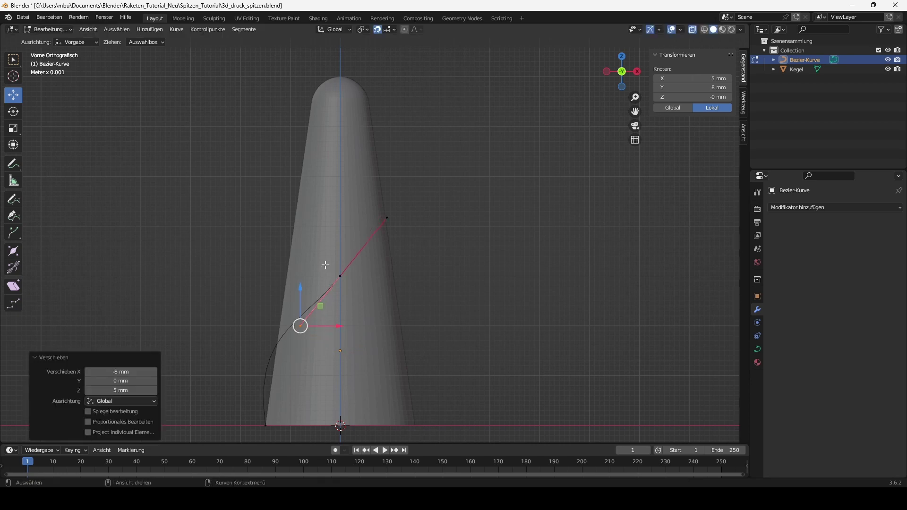
left_click(340, 276)
left_click_drag(340, 276, 340, 76)
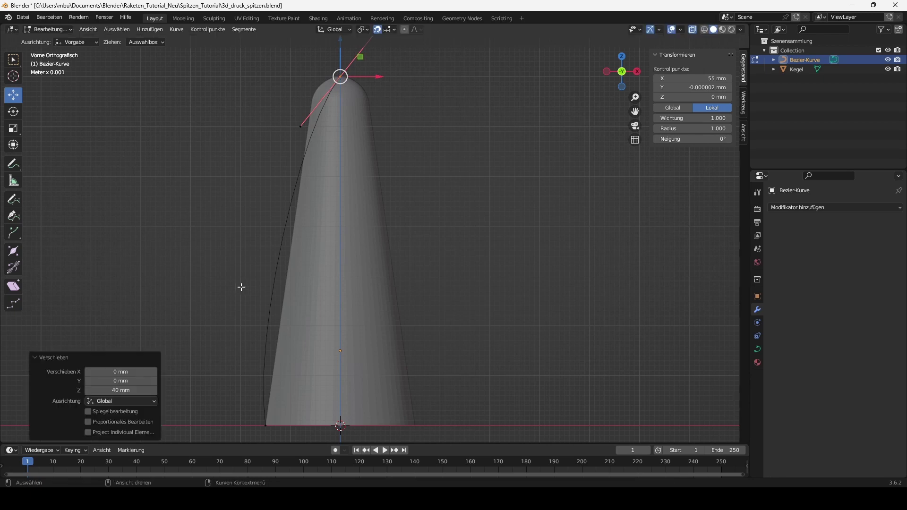
left_click(300, 127)
left_click_drag(300, 126, 280, 127)
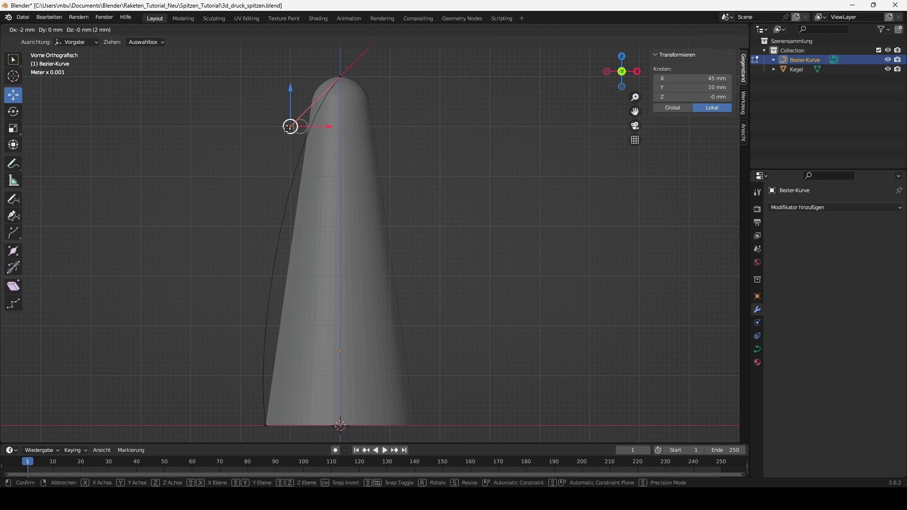
left_click(278, 127)
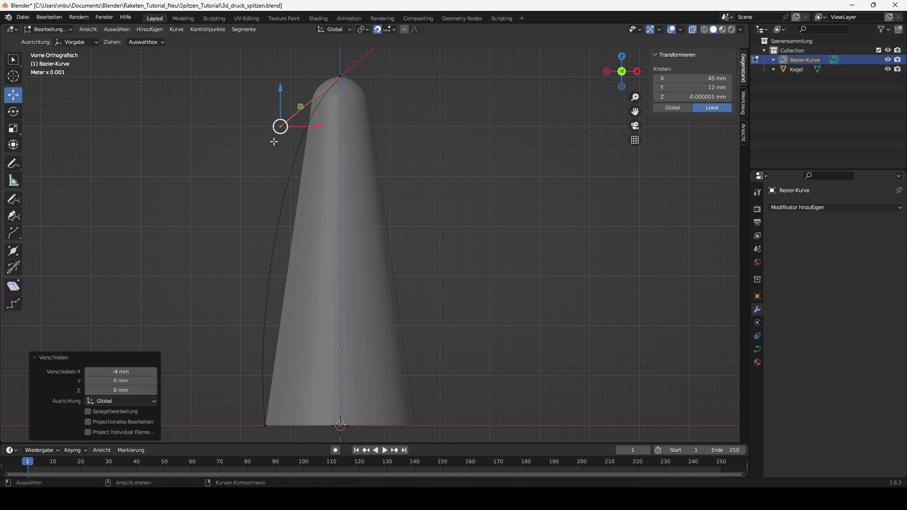
Raise the bottom point's handle along the cone side and return to Object Mode
left_click(266, 426)
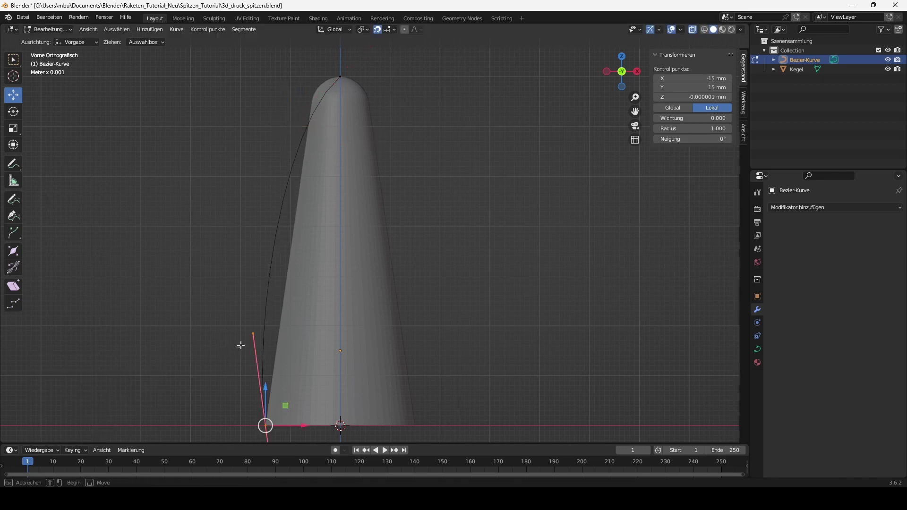
left_click(253, 333)
left_click_drag(252, 334, 277, 267)
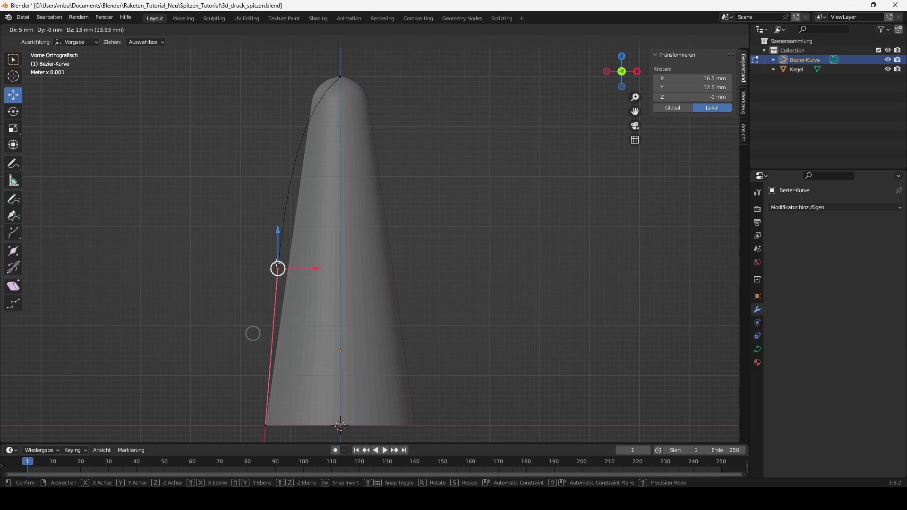
left_click_drag(277, 267, 277, 267)
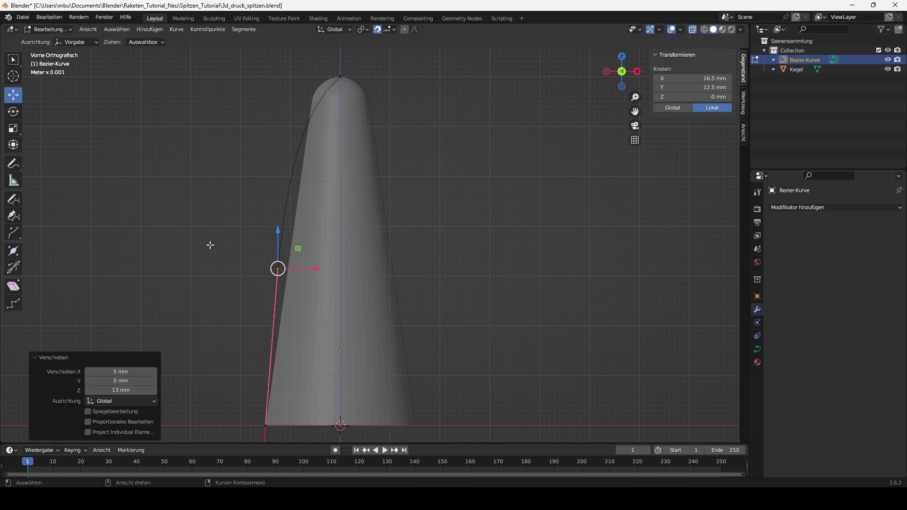
left_click(13, 60)
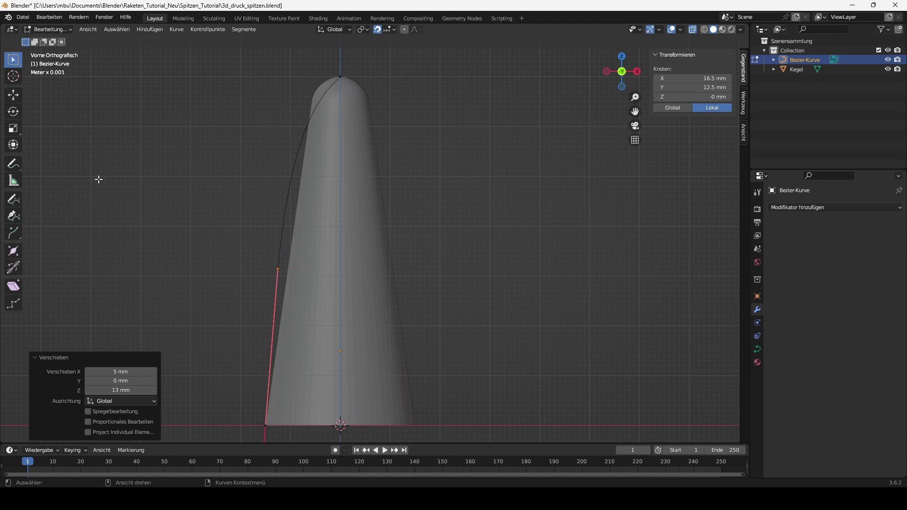
left_click(202, 274)
key("Tab")
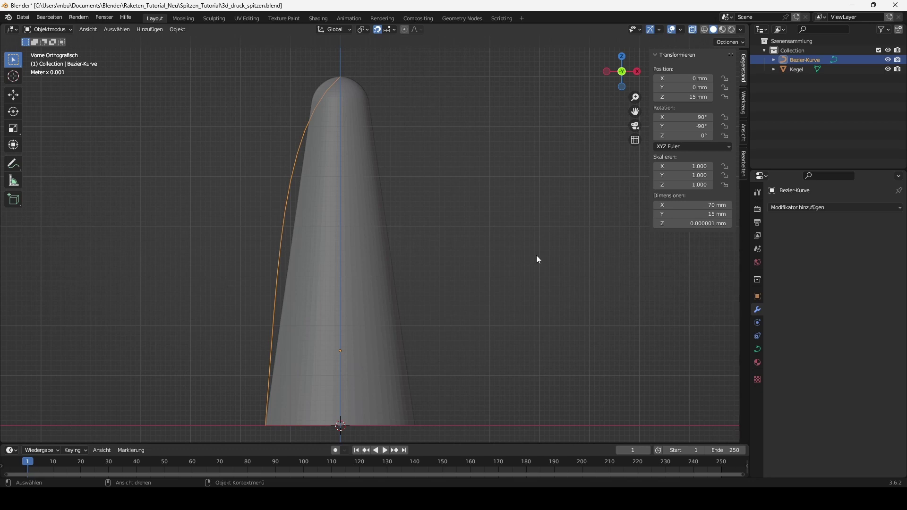
Add a Screw modifier to the curve revolving around the X axis
left_click(833, 208)
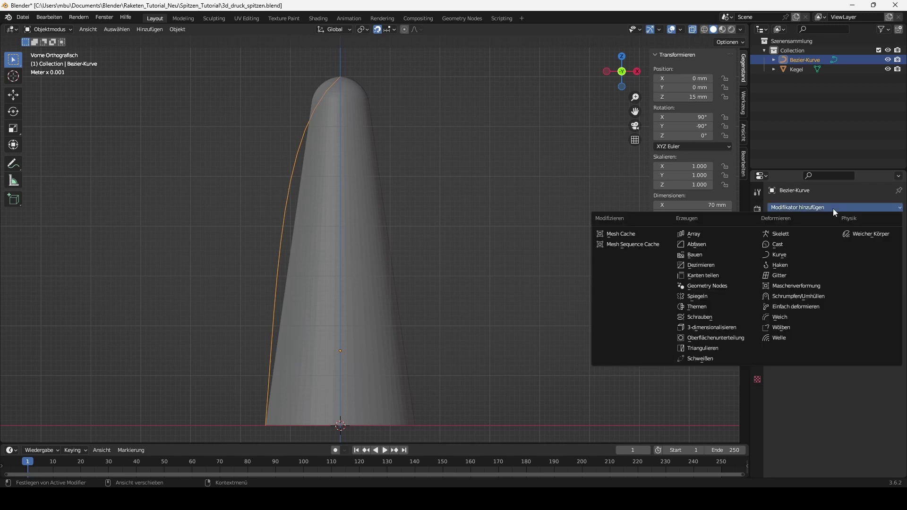
left_click(701, 317)
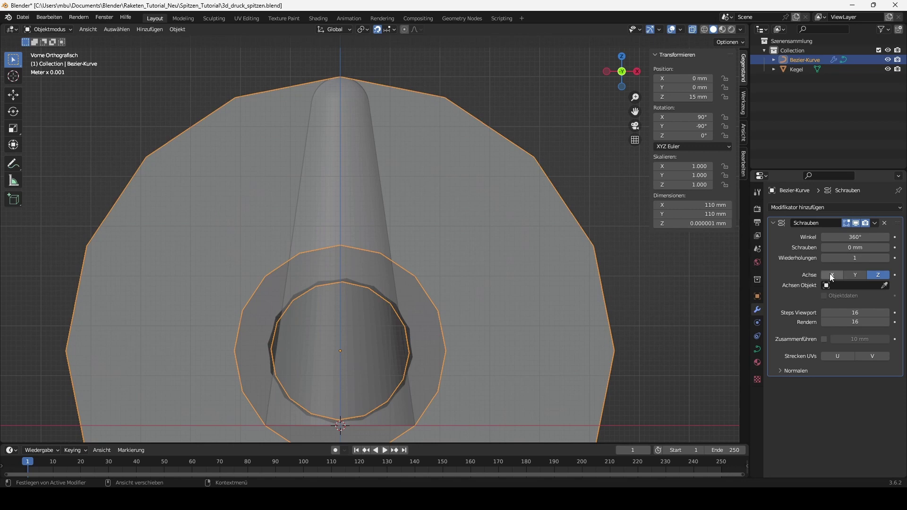
left_click(832, 277)
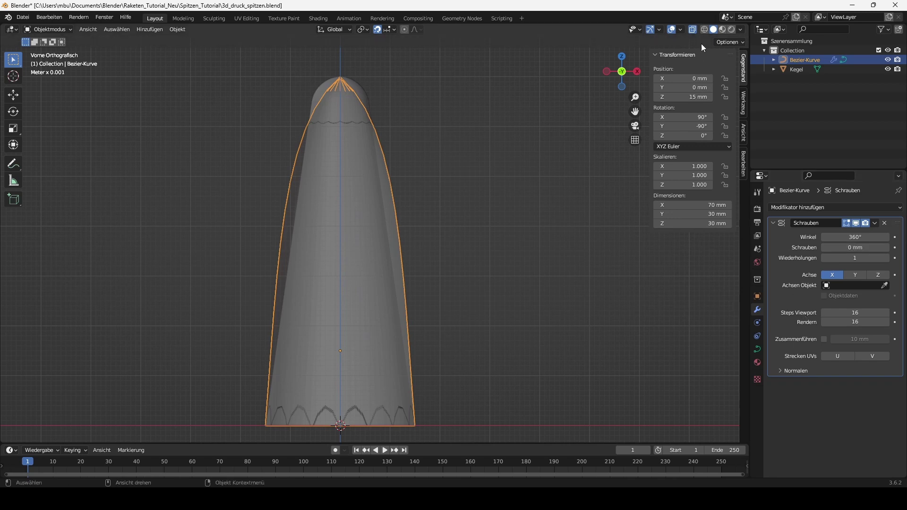
Switch to wireframe, hide the Kegel cone, and set Steps Viewport to 30
left_click(705, 29)
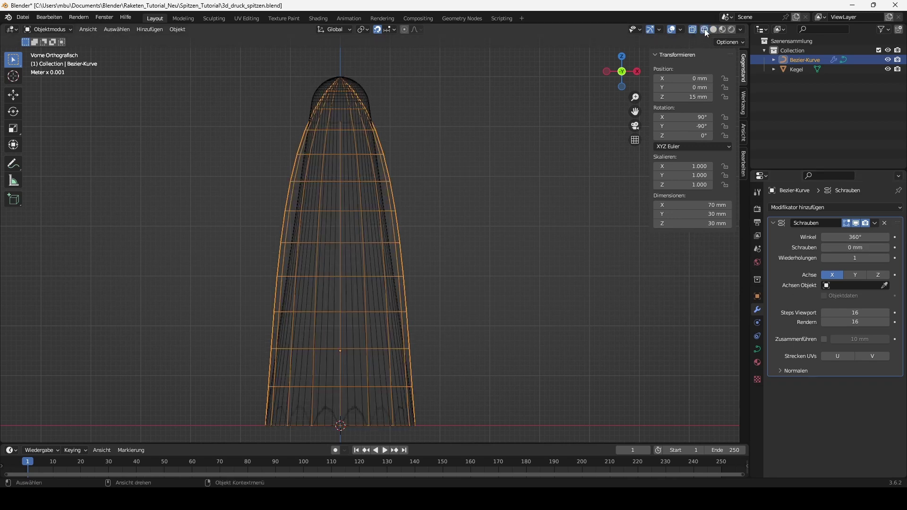
left_click(888, 69)
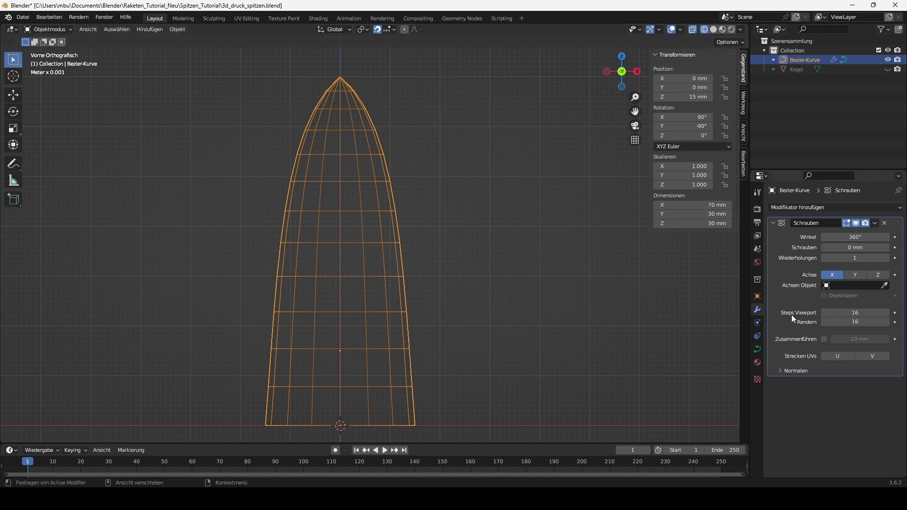
left_click(848, 313)
type("3")
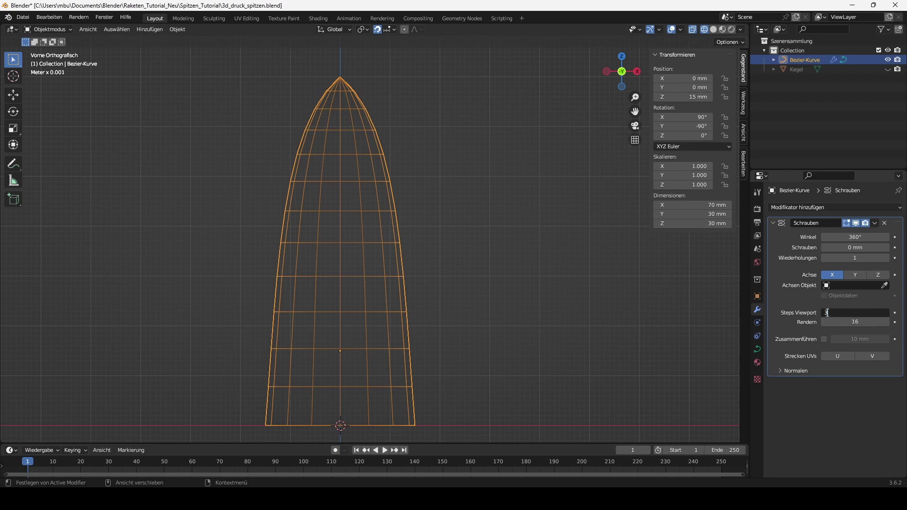
type("0")
key("Return")
mouse_move(539, 222)
middle_mouse_down()
mouse_move(519, 246)
mouse_move(469, 265)
mouse_move(453, 245)
mouse_move(491, 240)
mouse_move(492, 254)
mouse_move(481, 245)
mouse_move(504, 241)
mouse_move(503, 223)
mouse_move(494, 250)
middle_mouse_up()
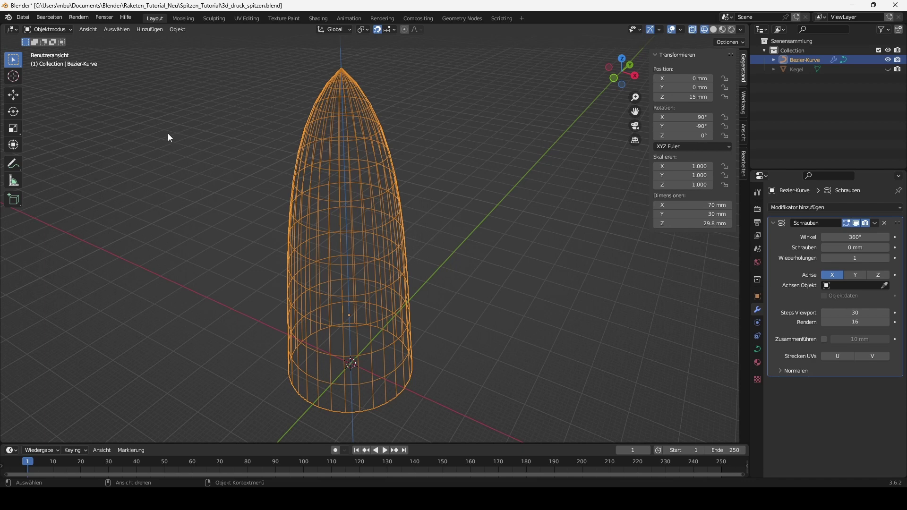
Convert the revolved curve to a mesh, enter Edit Mode, and view it from the back
left_click(175, 32)
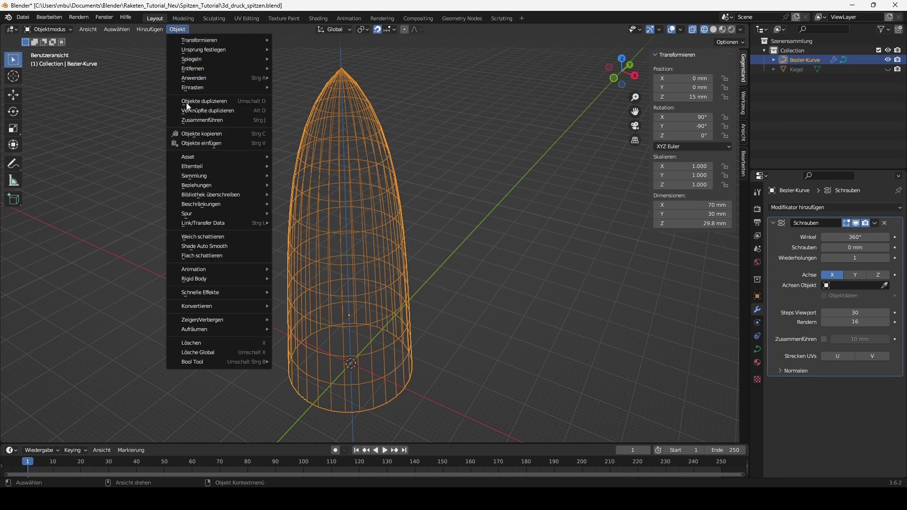
mouse_move(197, 306)
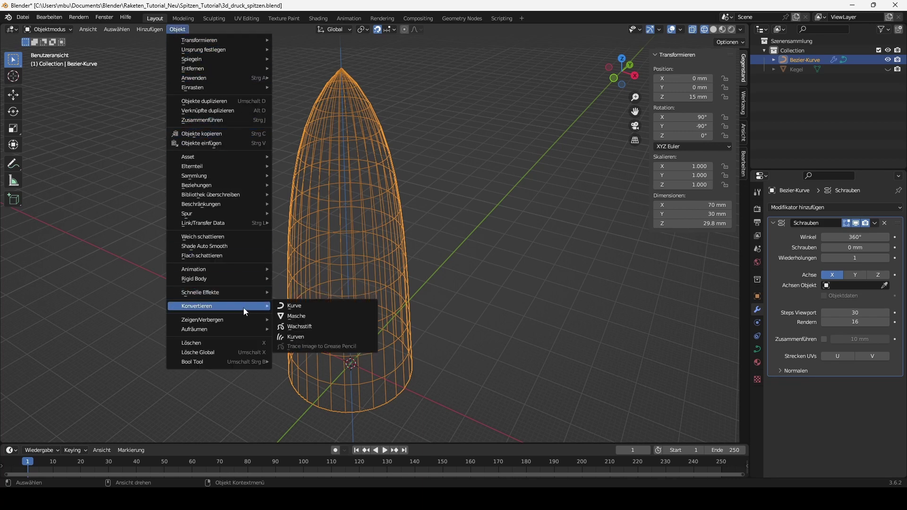
left_click(299, 317)
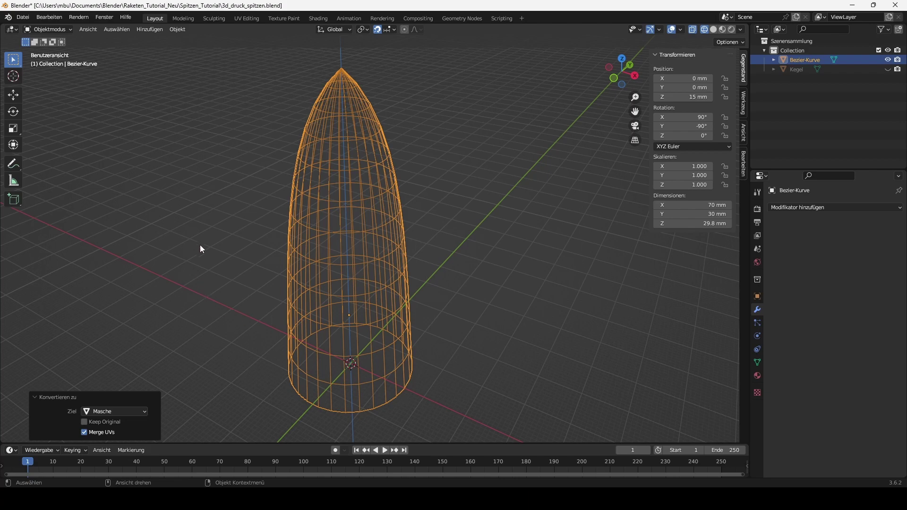
key("Tab")
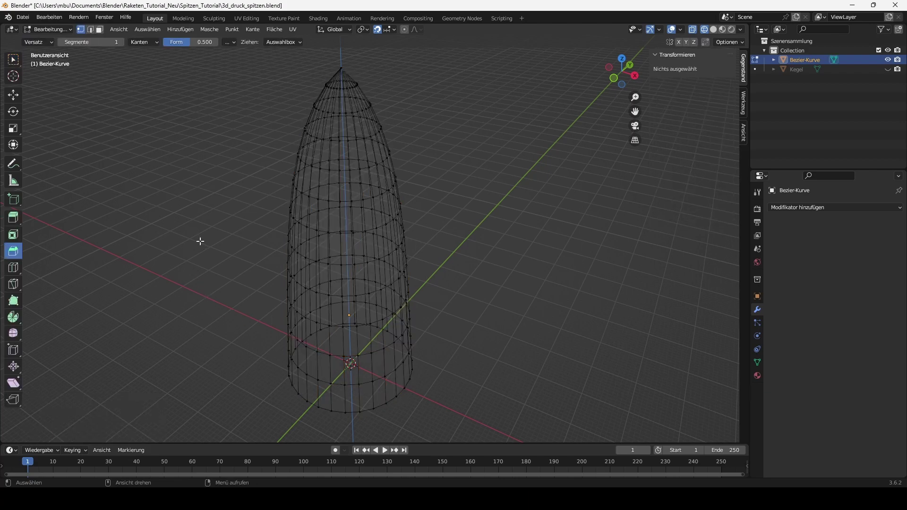
mouse_move(201, 242)
middle_mouse_down()
mouse_move(164, 278)
mouse_move(212, 304)
mouse_move(223, 268)
mouse_move(188, 246)
mouse_move(163, 269)
mouse_move(184, 281)
mouse_move(190, 261)
middle_mouse_up()
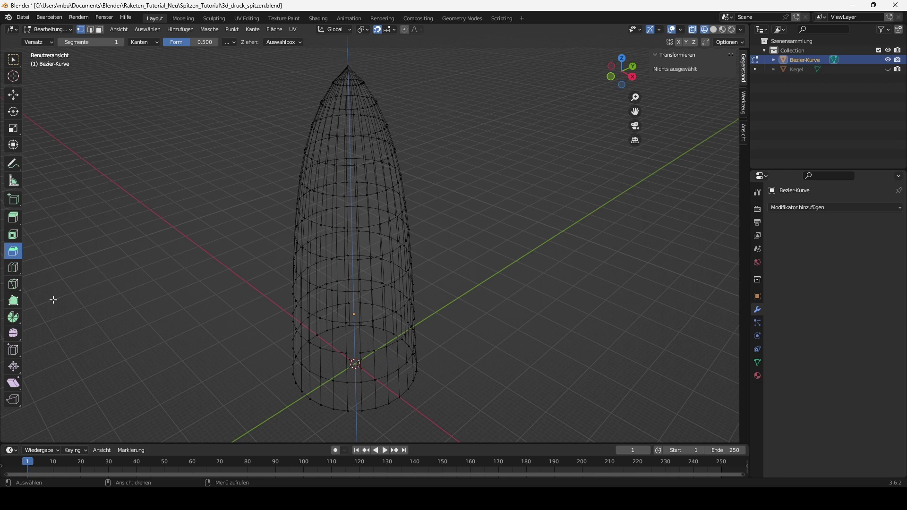
left_click(636, 68)
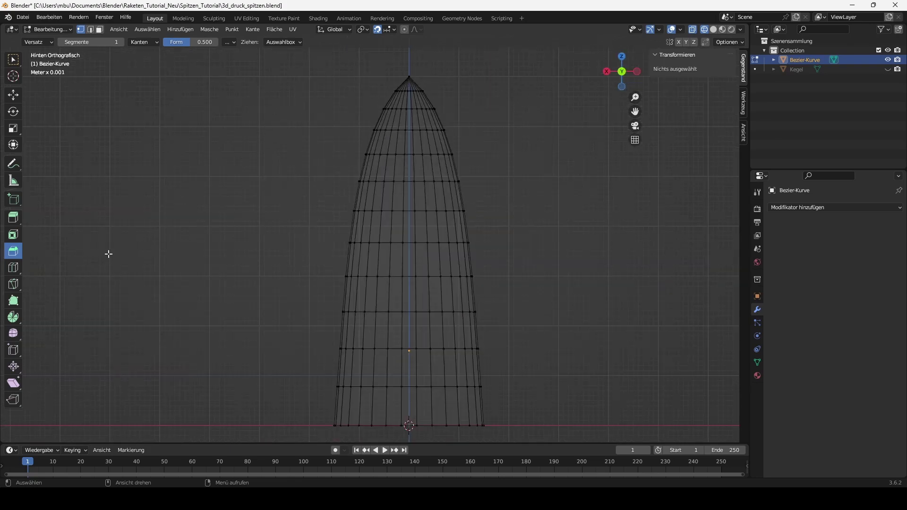
Add an edge loop close to the nose cone's tip
left_click(15, 268)
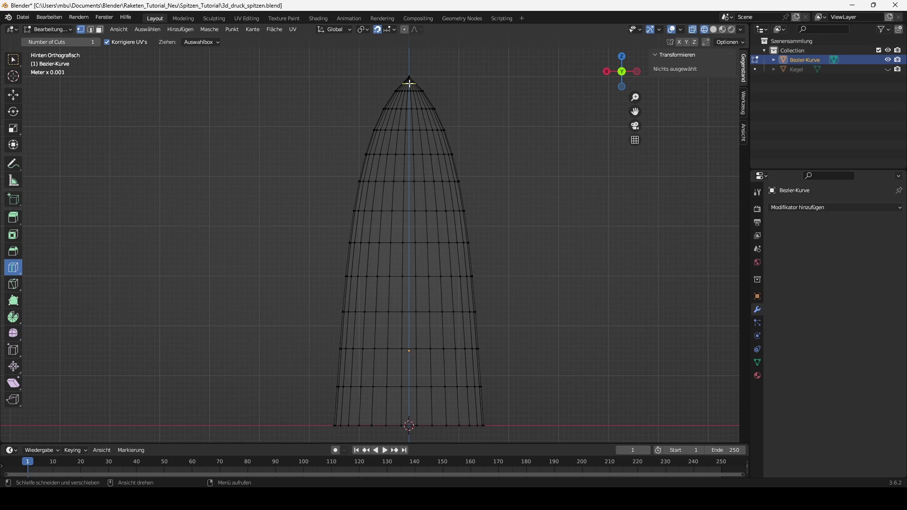
left_click_drag(409, 83, 476, 113)
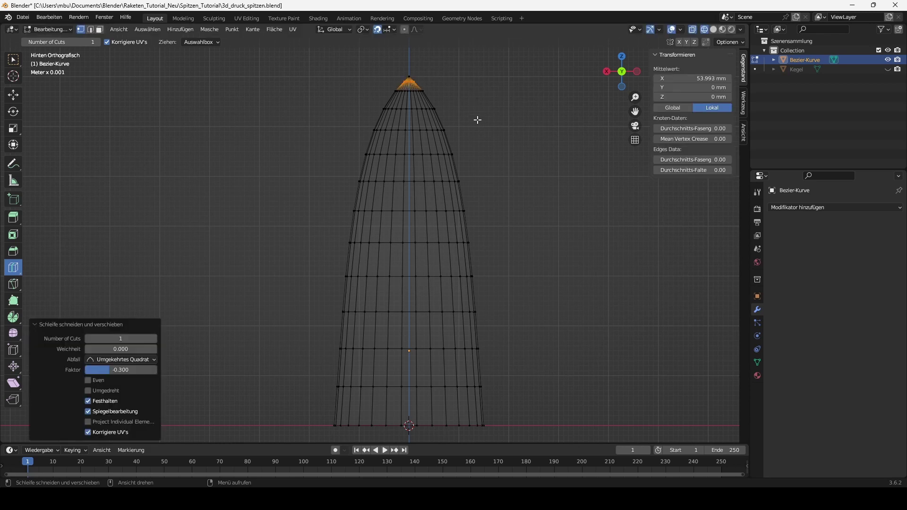
scroll(370, 79, "up", 1)
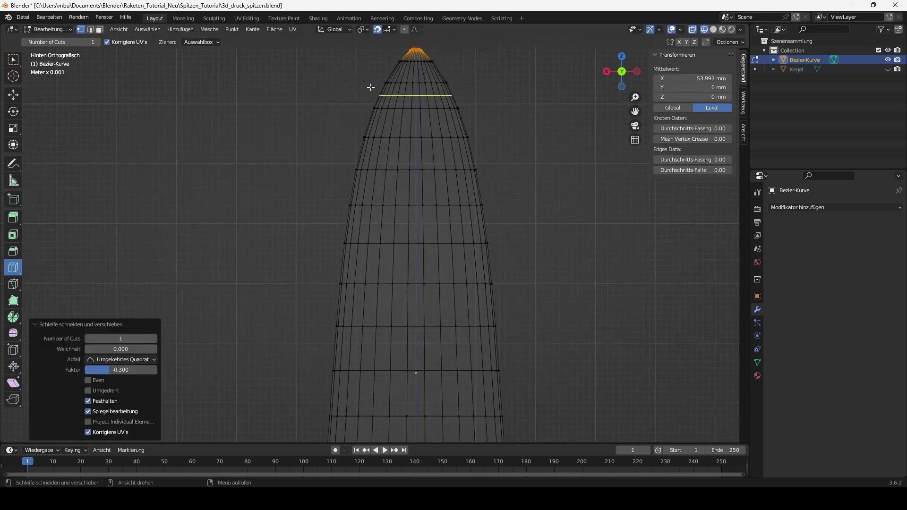
left_click(14, 59)
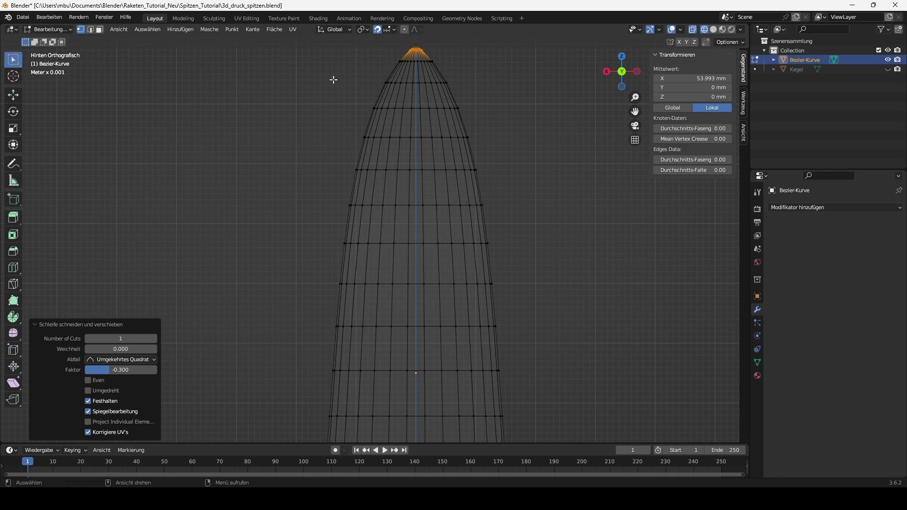
Zoom in on the tip and delete the pointed tip vertex
middle_click_drag(336, 75, 304, 186, "shift")
scroll(307, 170, "up", 2)
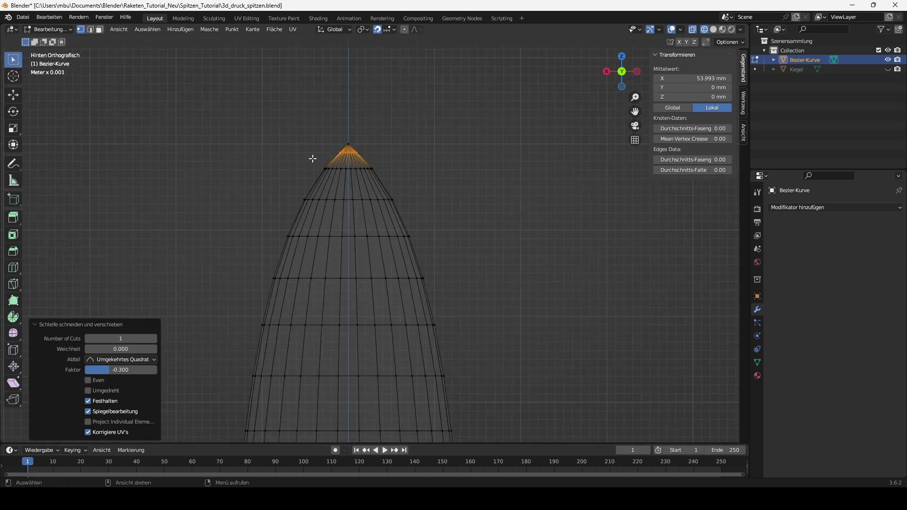
scroll(314, 156, "up", 2)
middle_click_drag(495, 135, 426, 206, "shift")
scroll(423, 189, "up", 2)
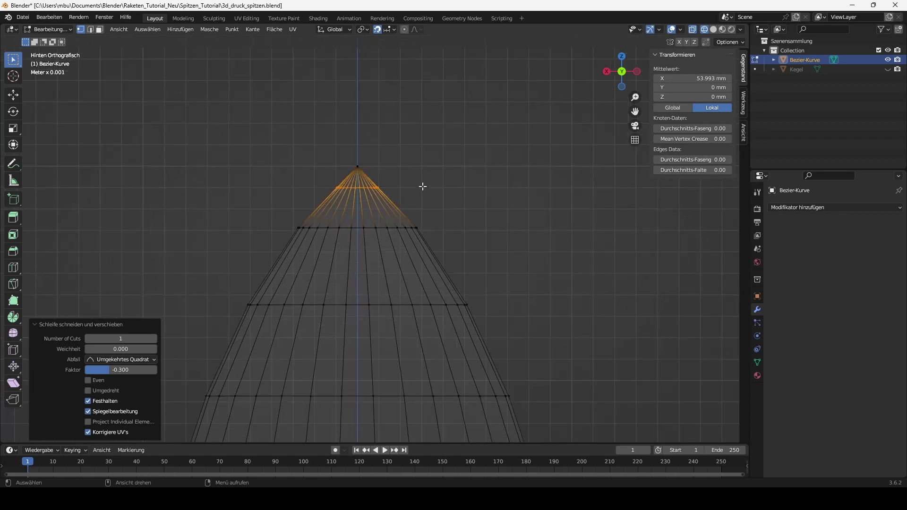
scroll(440, 150, "up", 2)
mouse_move(440, 151)
middle_mouse_down()
mouse_move(466, 174)
mouse_move(295, 133)
middle_mouse_up()
left_click_drag(329, 156, 401, 194)
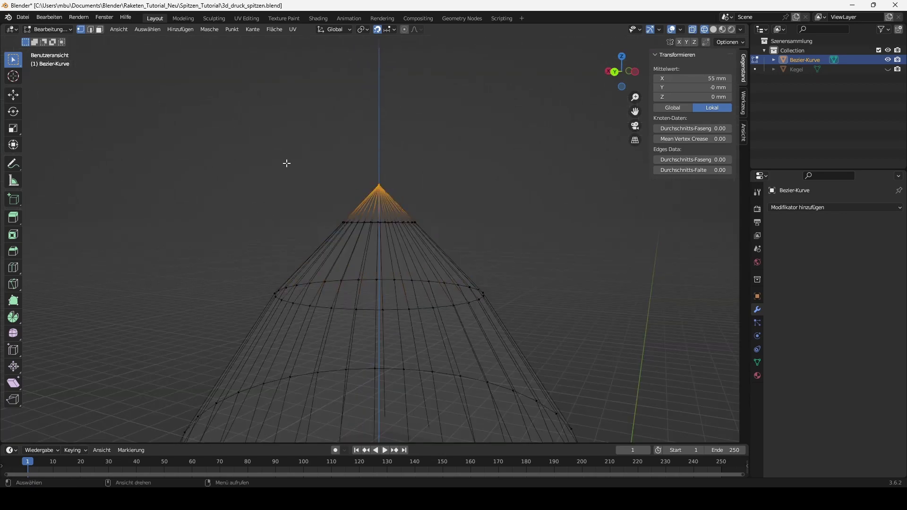
key("x")
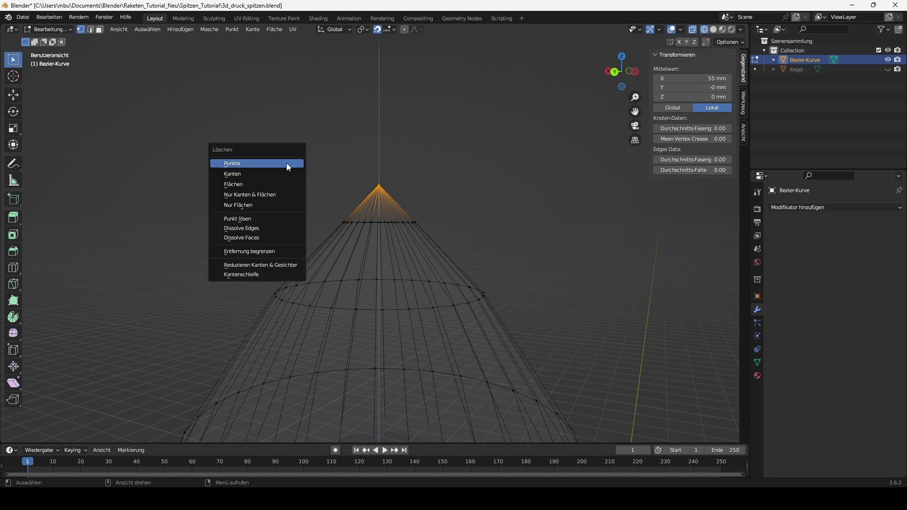
left_click(285, 163)
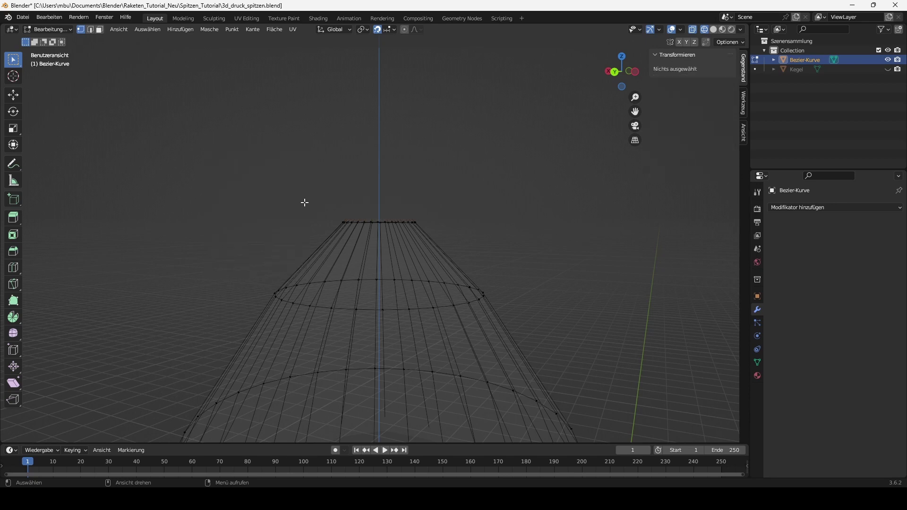
Select the open top edge loop and fill it with a face
mouse_move(310, 182)
middle_mouse_down()
mouse_move(305, 205)
mouse_move(298, 203)
middle_mouse_up()
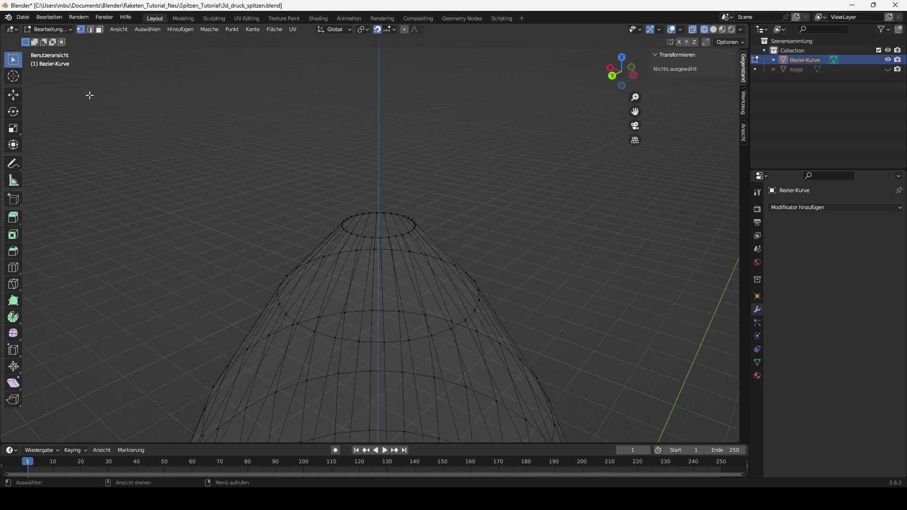
left_click(90, 30)
left_click(384, 237, "alt")
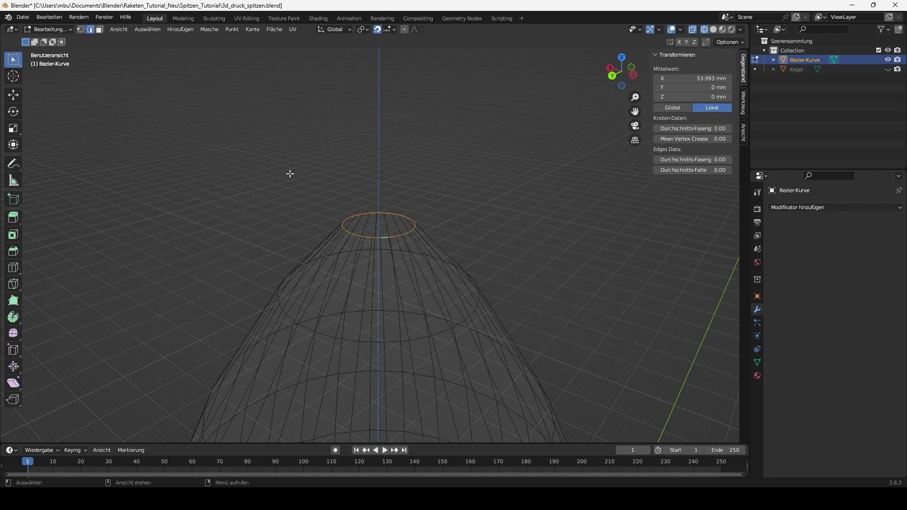
key("f")
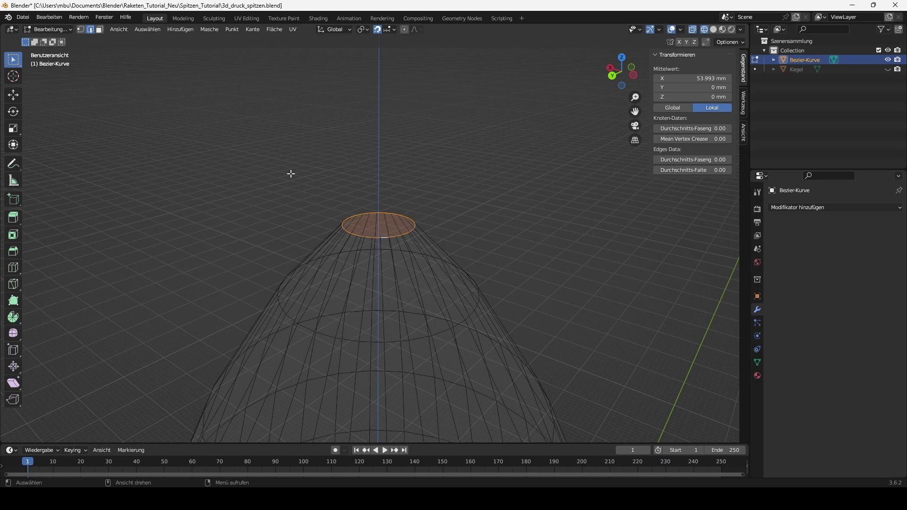
Return to Object Mode and show the nose cone solid-shaded and framed
key("Tab")
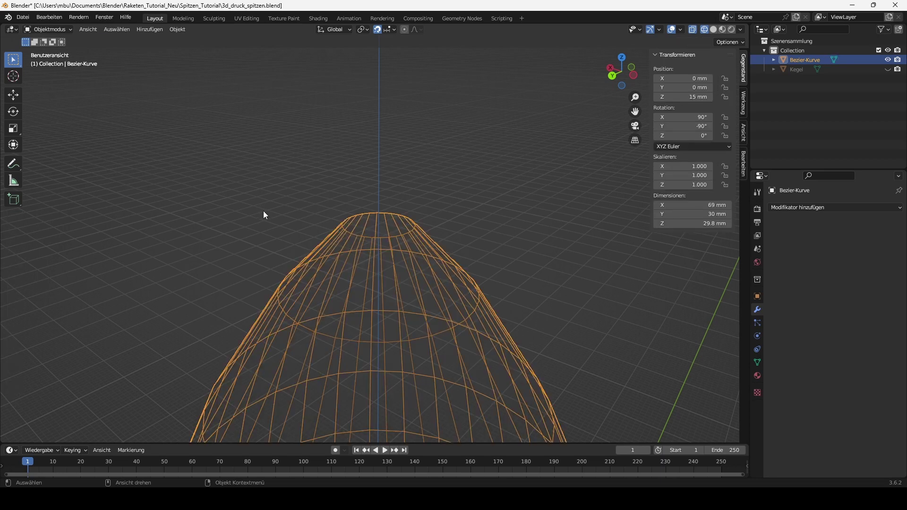
left_click(713, 29)
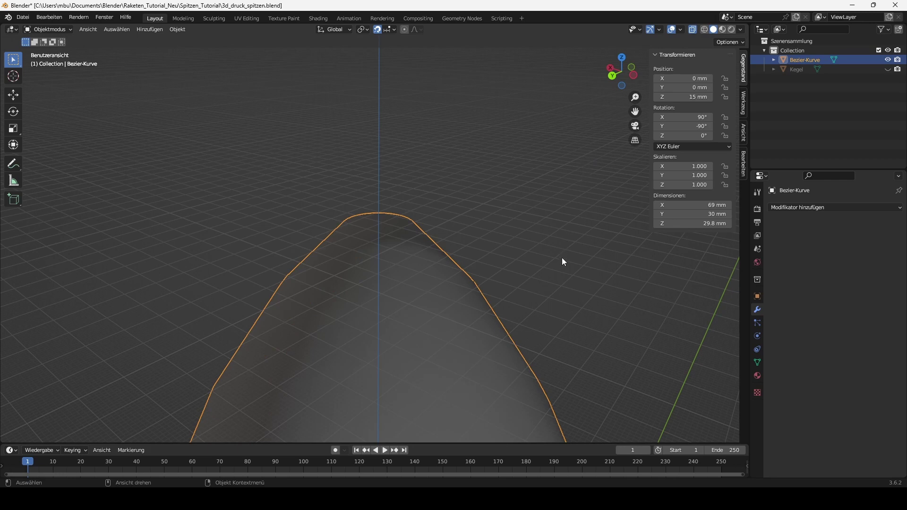
key("KP_Decimal")
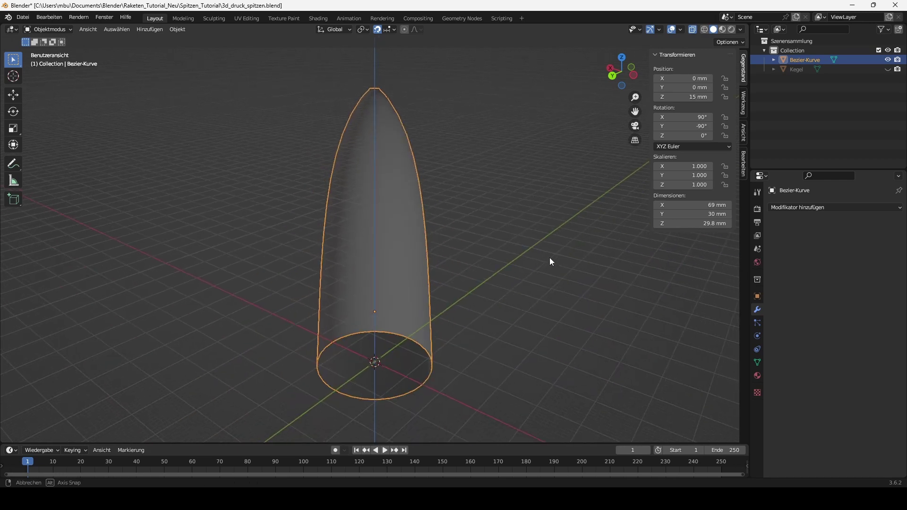
mouse_move(549, 257)
middle_mouse_down()
mouse_move(553, 234)
mouse_move(535, 260)
mouse_move(462, 257)
mouse_move(494, 228)
mouse_move(515, 260)
middle_mouse_up()
Deselect, save the file, and switch to the four-view quad layout
left_click(539, 242)
key("ctrl+s")
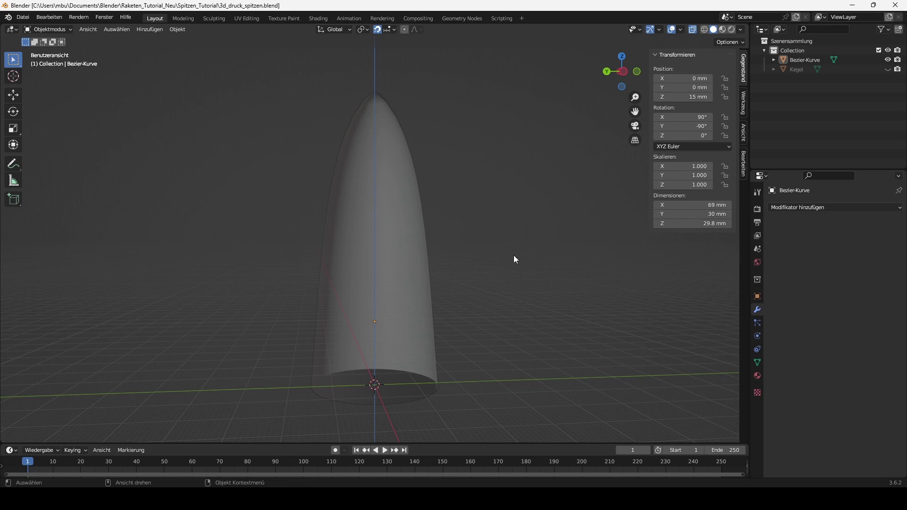
key("ctrl+alt+q")
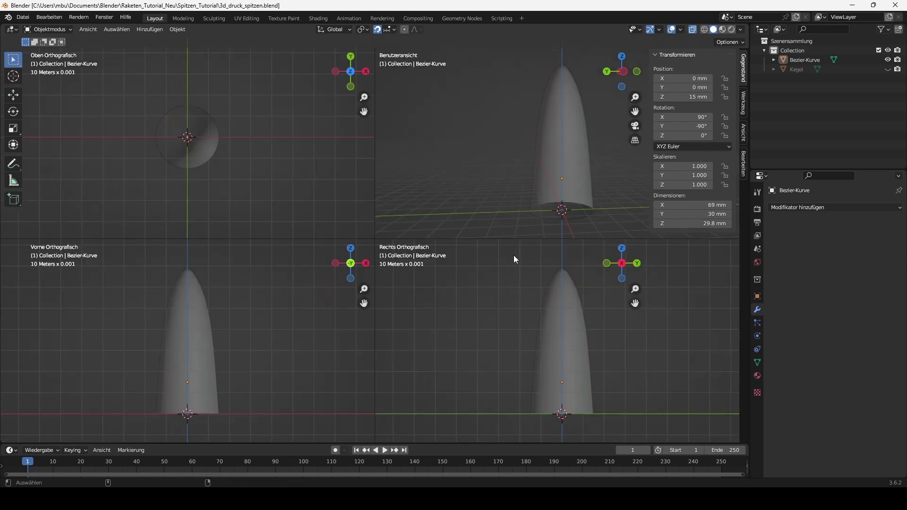
Add a UV sphere with 60 segments, 15 mm radius and 30 rings
left_click(148, 29)
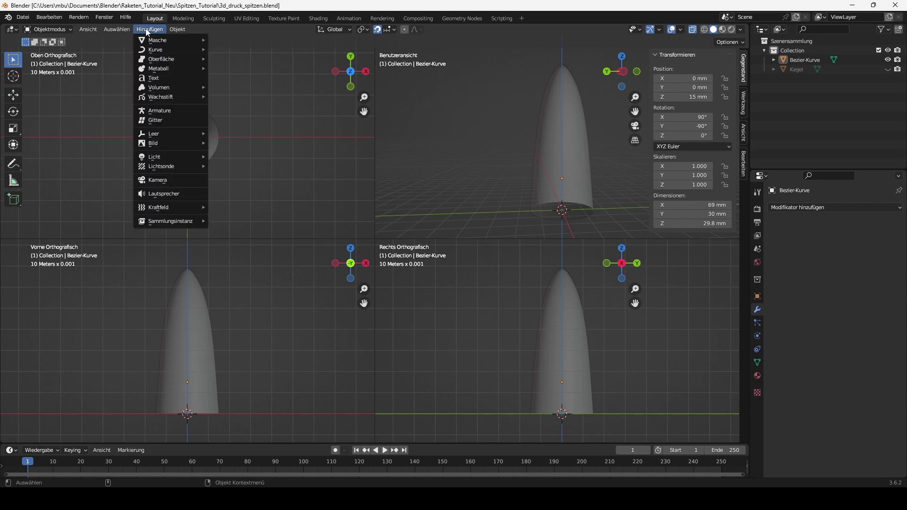
mouse_move(160, 40)
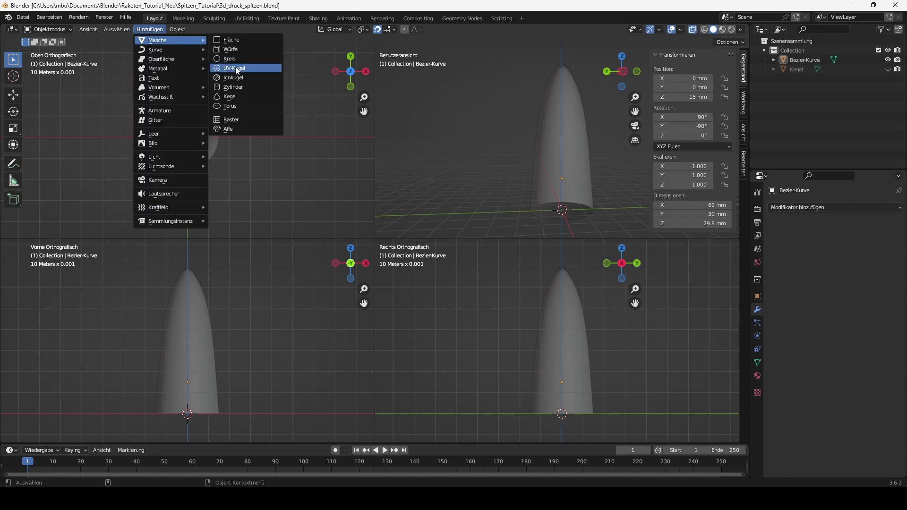
left_click(236, 71)
left_click(104, 332)
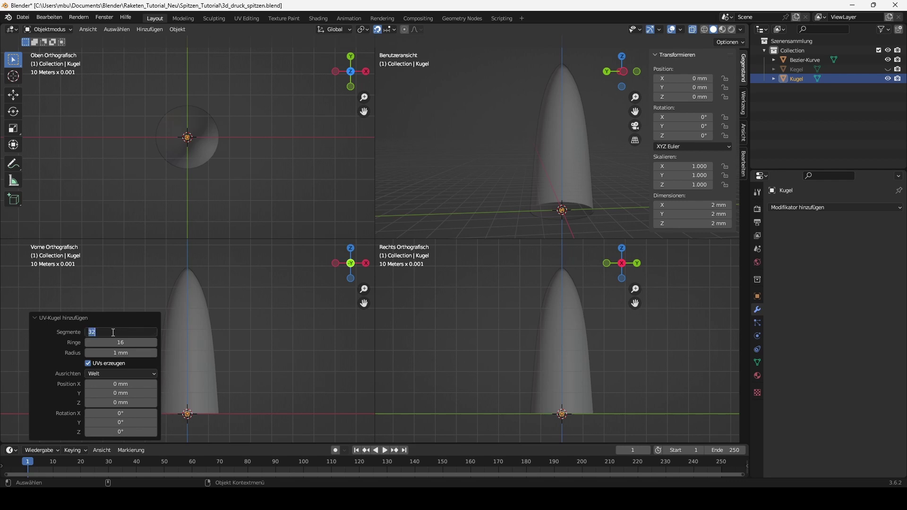
type("60")
key("Return")
left_click(100, 353)
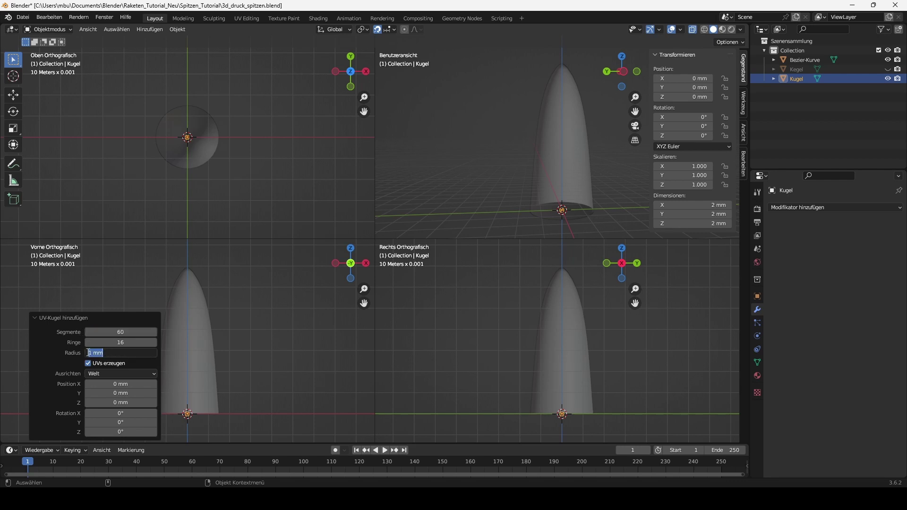
left_click_drag(92, 353, 88, 352)
type("15")
key("Return")
left_click(85, 343)
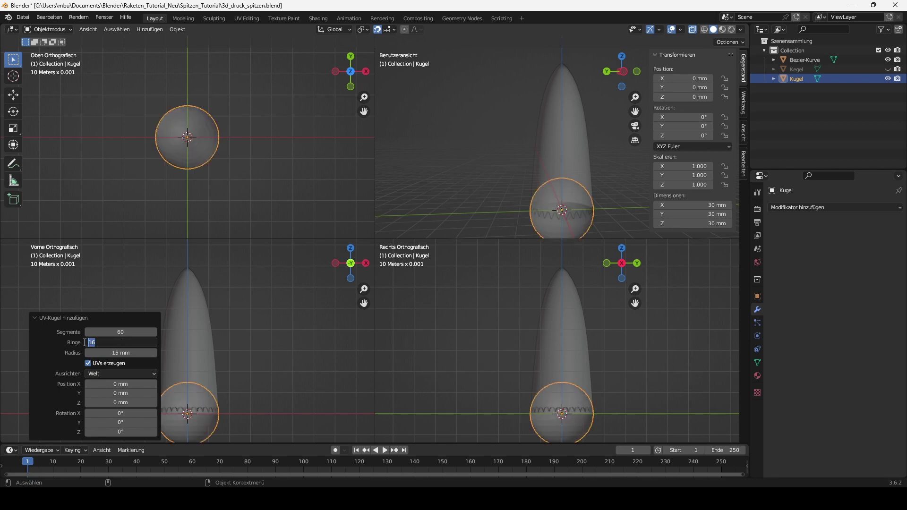
type("30")
key("Return")
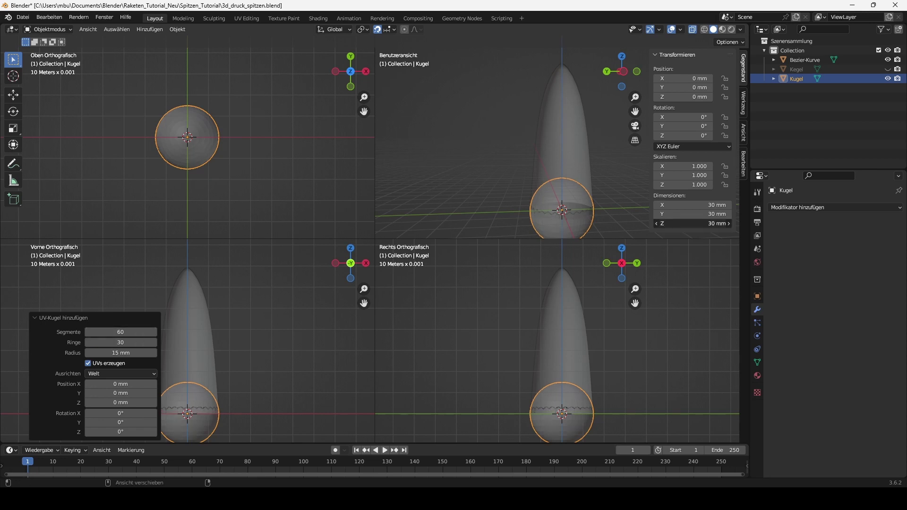
Set the sphere's Z dimension to 140 mm and view it from behind in one view
left_click(662, 223)
double_click(661, 223)
type("140")
key("Return")
scroll(482, 156, "down", 2)
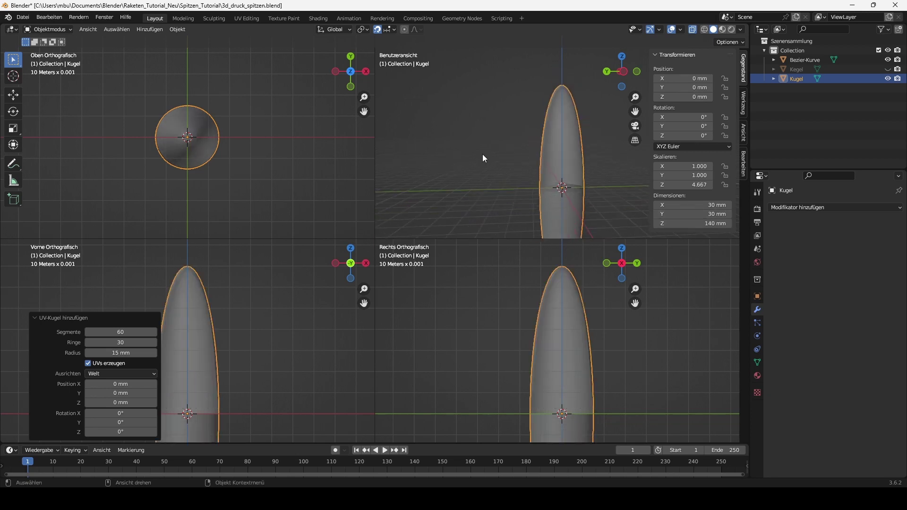
scroll(483, 158, "down", 2)
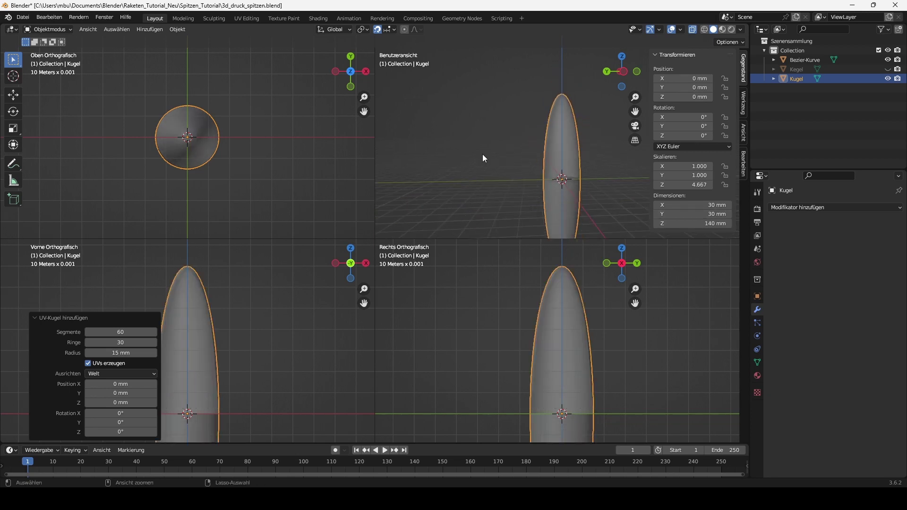
key("ctrl+alt+q")
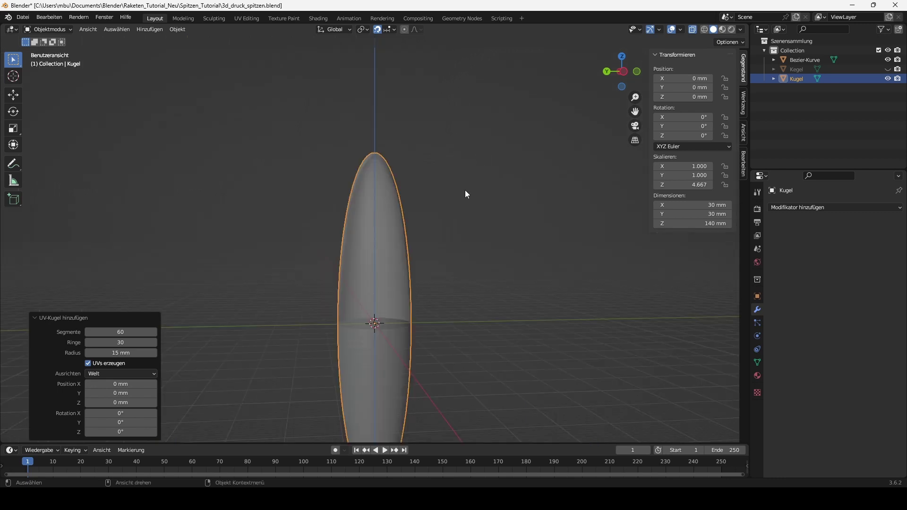
left_click(607, 72)
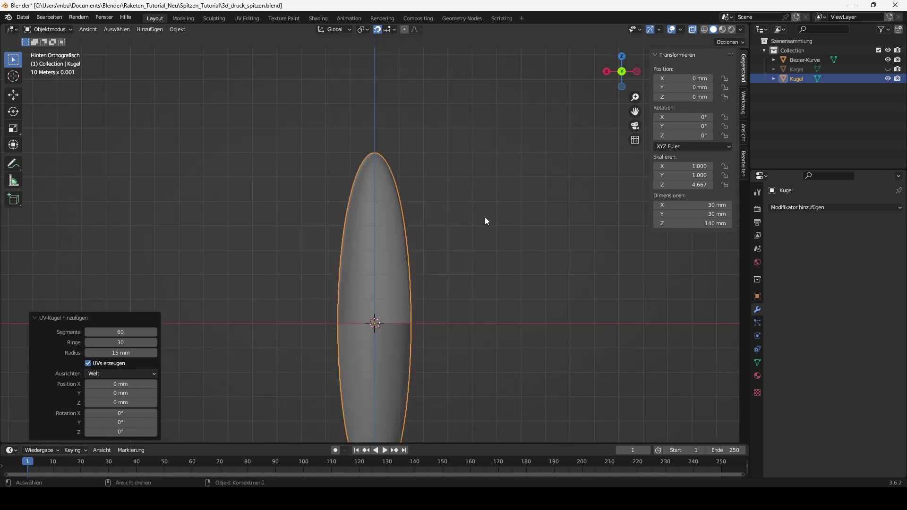
middle_click_drag(473, 297, 468, 249, "shift")
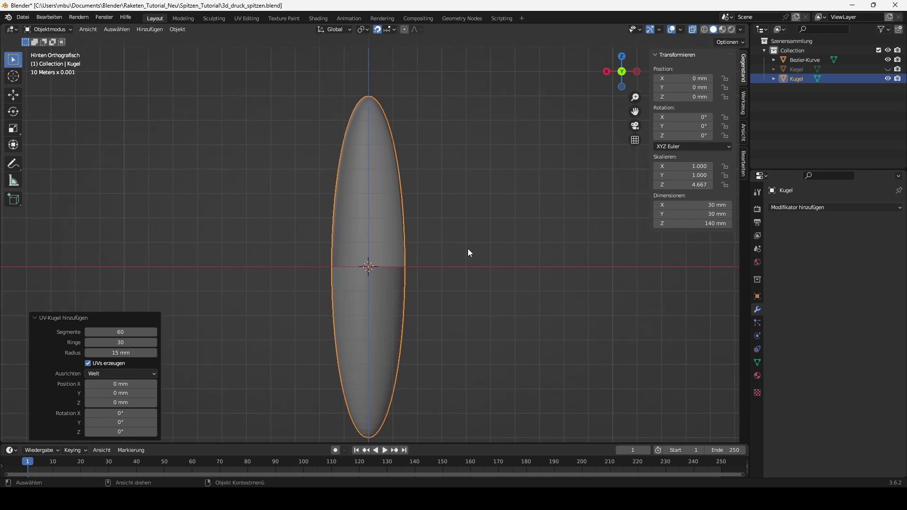
Box-select the Kugel's lower-half vertices in Edit Mode and delete them
key("Tab")
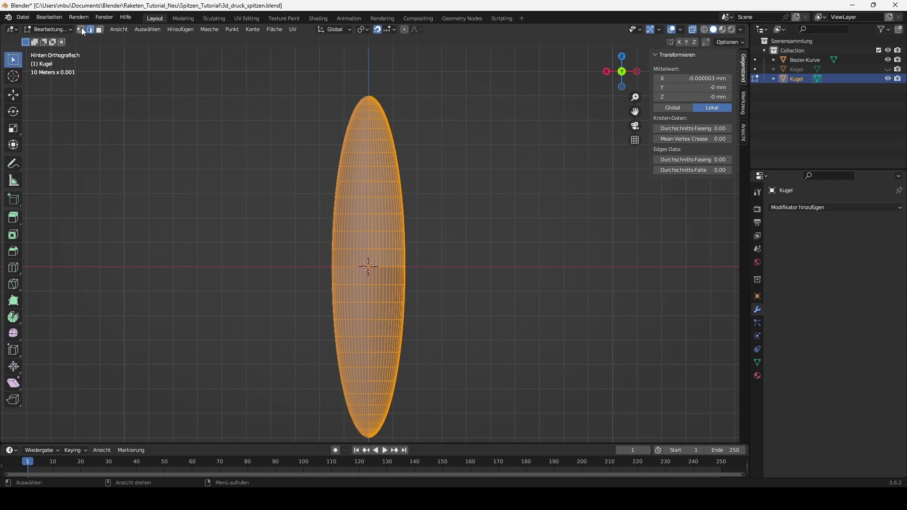
left_click(81, 29)
mouse_move(336, 440)
left_mouse_down()
mouse_move(426, 416)
mouse_move(442, 274)
left_mouse_up()
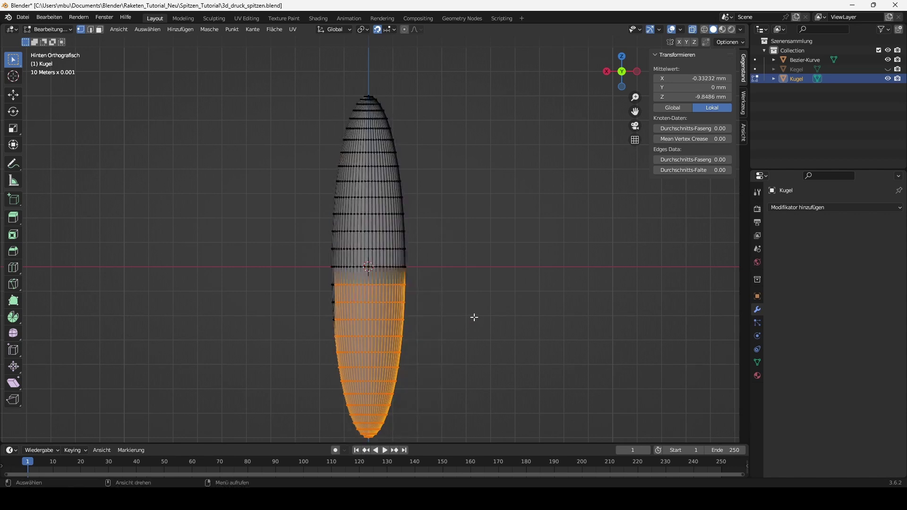
scroll(474, 317, "down", 1)
scroll(472, 321, "down", 1)
mouse_move(443, 405)
left_mouse_down()
mouse_move(327, 293)
mouse_move(317, 266)
left_mouse_up()
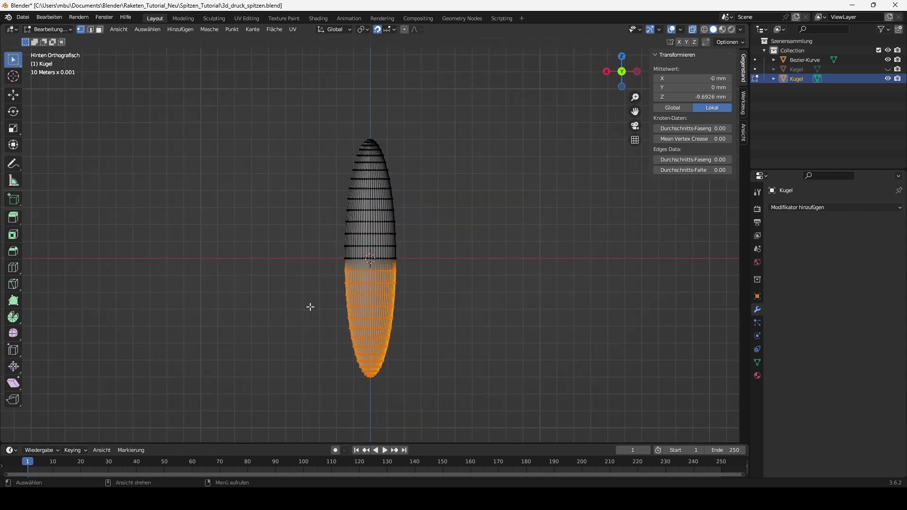
key("x")
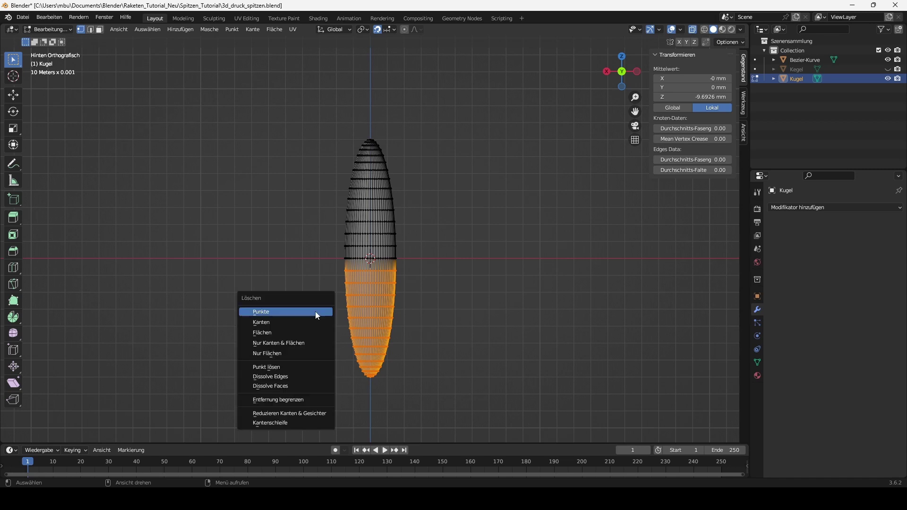
left_click(316, 311)
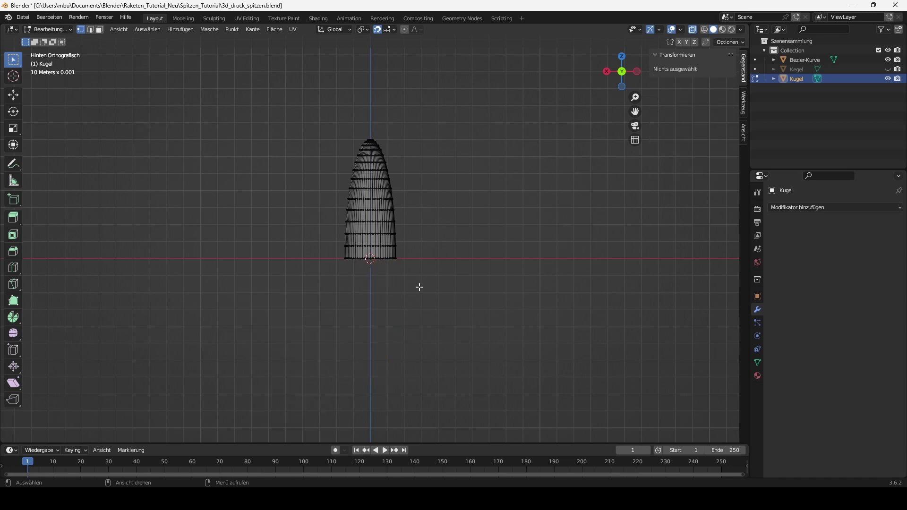
mouse_move(420, 287)
middle_mouse_down()
mouse_move(425, 300)
mouse_move(420, 261)
middle_mouse_up()
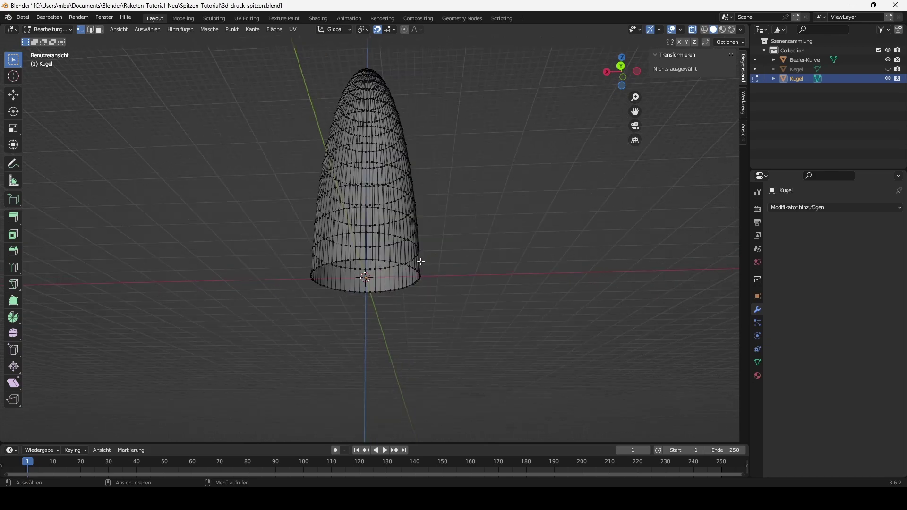
Select the dome's bottom edge loop, hide the Bezier-Kurve, and return to Object Mode
scroll(420, 261, "up", 2)
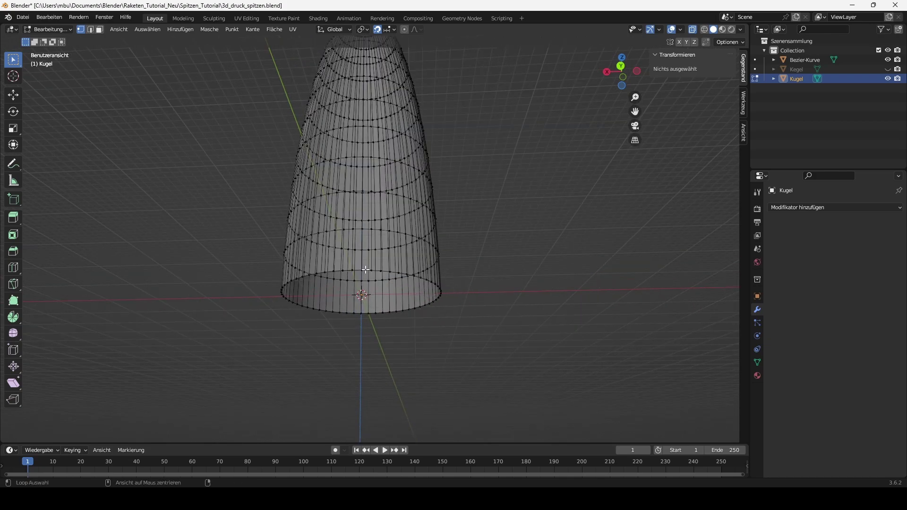
left_click(91, 30)
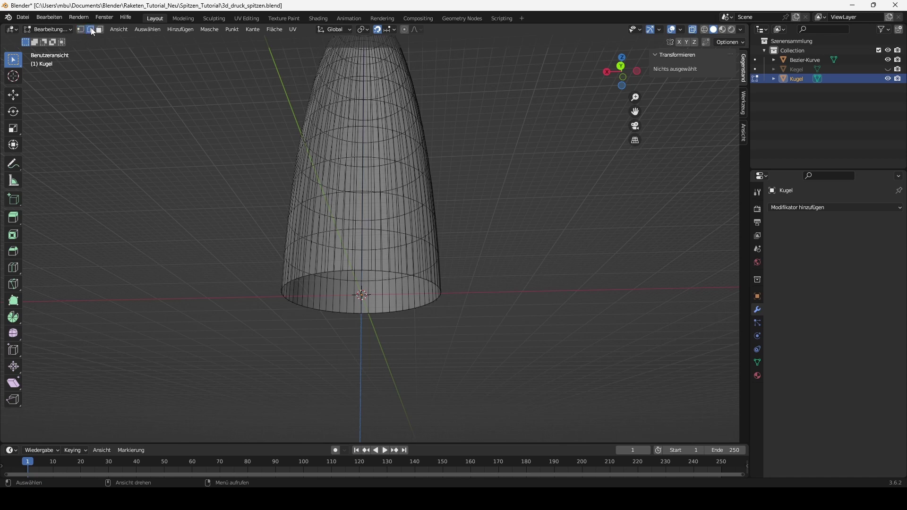
left_click(367, 272, "alt")
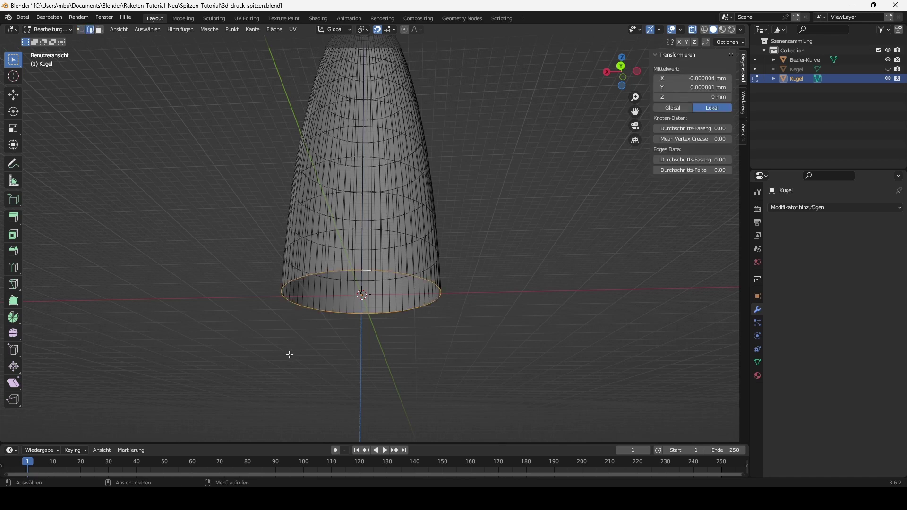
scroll(493, 187, "down", 2)
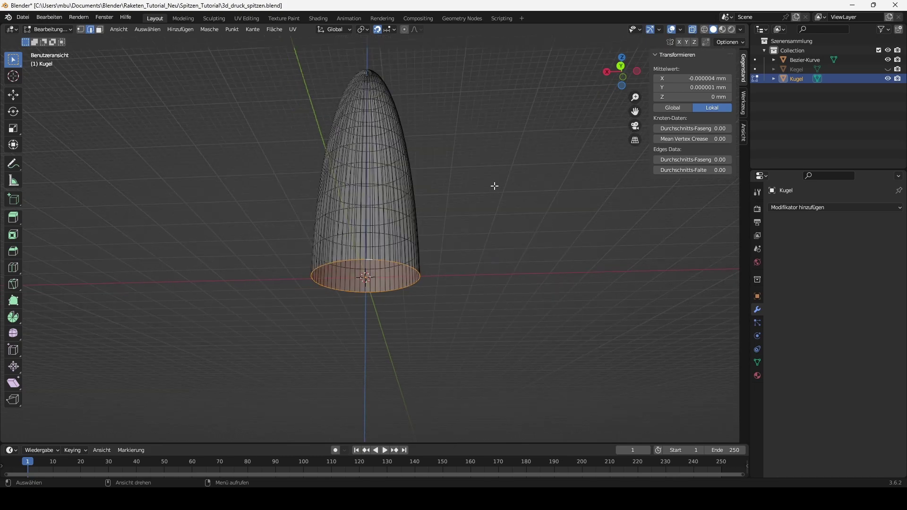
mouse_move(494, 184)
middle_mouse_down()
mouse_move(484, 235)
mouse_move(493, 189)
middle_mouse_up()
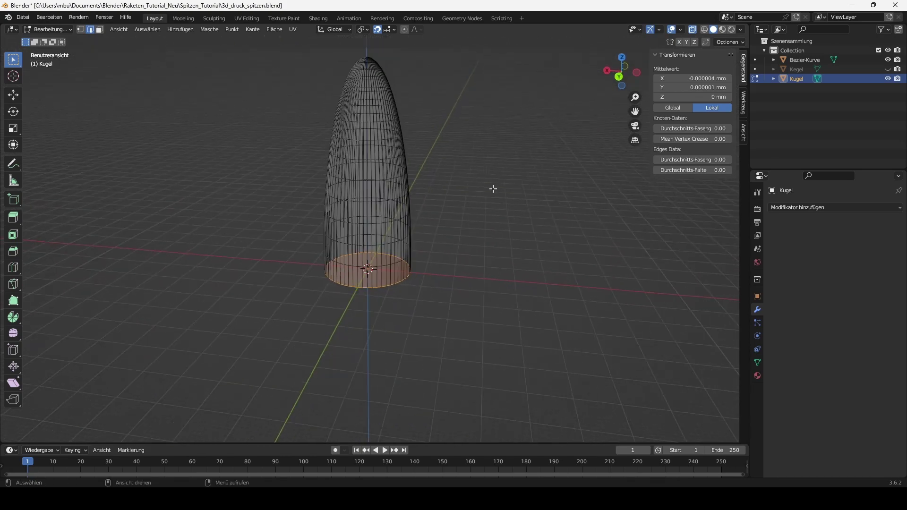
left_click(889, 60)
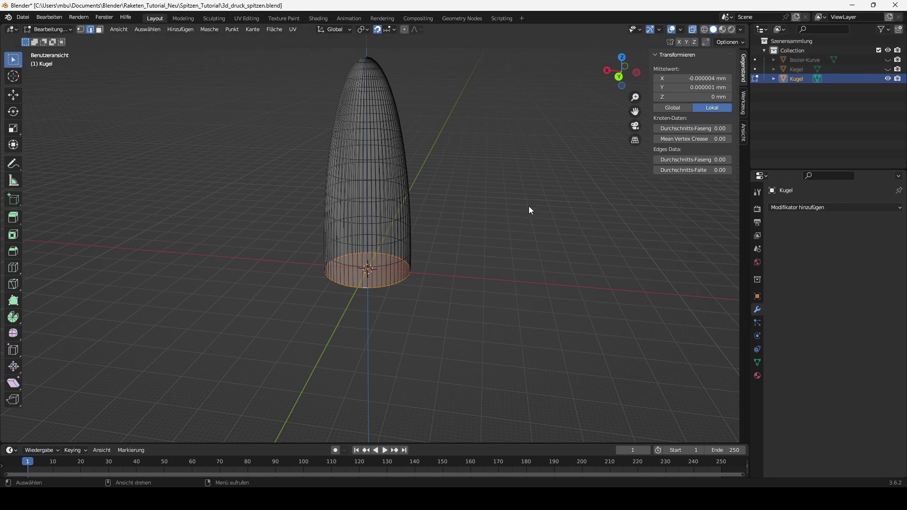
key("Tab")
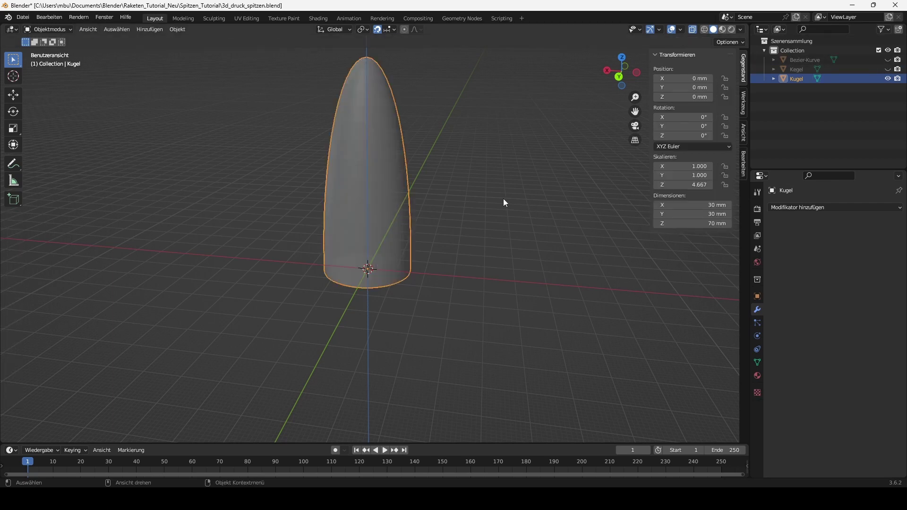
Centre the view, then hide Kugel with its outliner eye icon
mouse_move(503, 194)
middle_mouse_down("shift")
mouse_move(517, 251)
mouse_move(525, 253)
middle_mouse_up("shift")
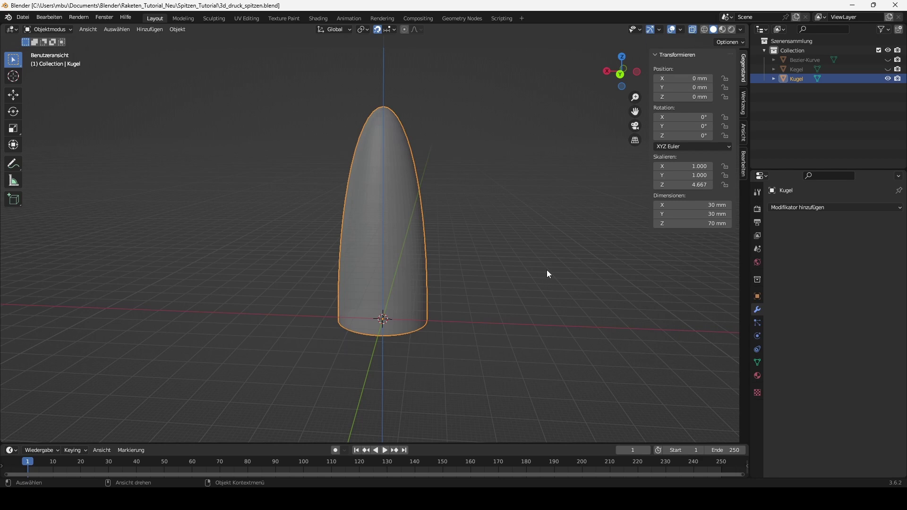
left_click(887, 79)
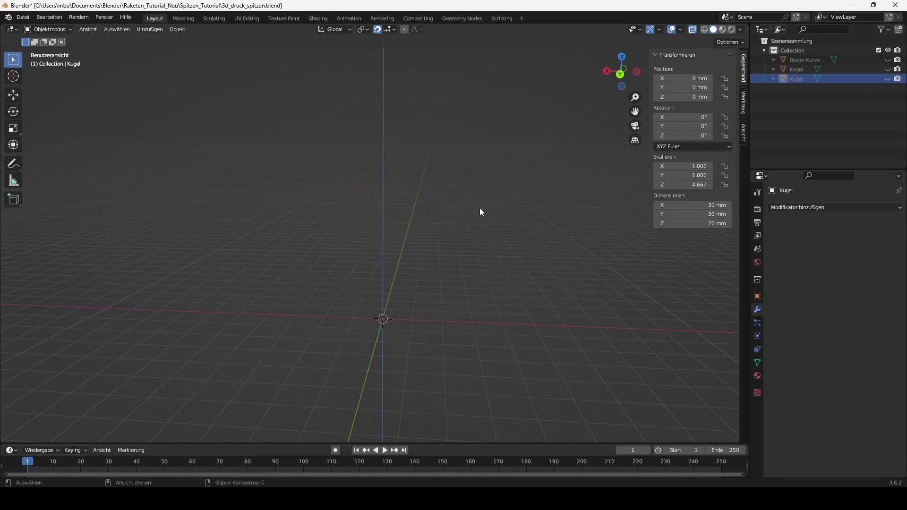
Add a cylinder with 60 vertices, 15 mm radius and 70 mm depth
left_click(148, 30)
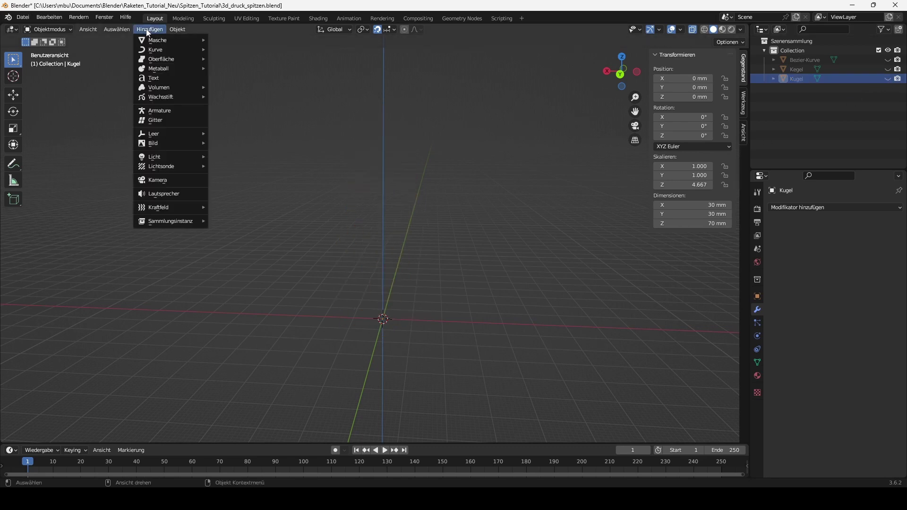
mouse_move(170, 39)
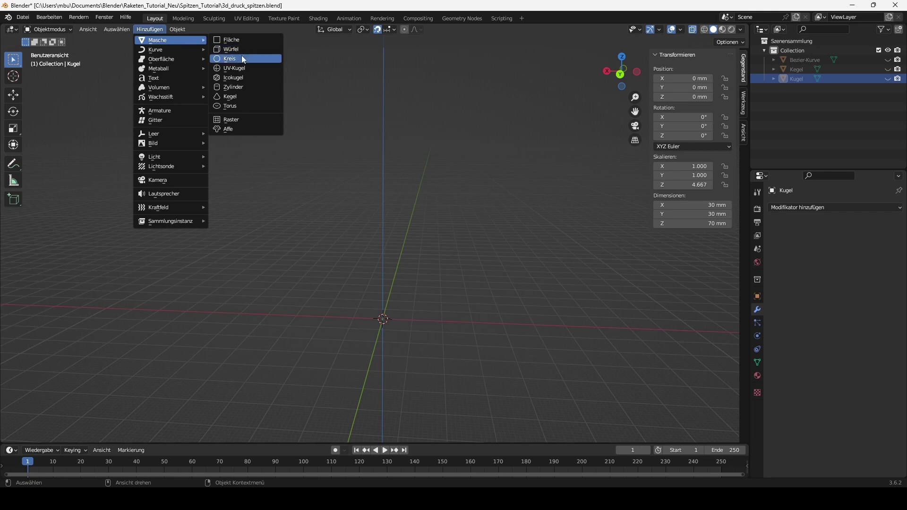
left_click(247, 86)
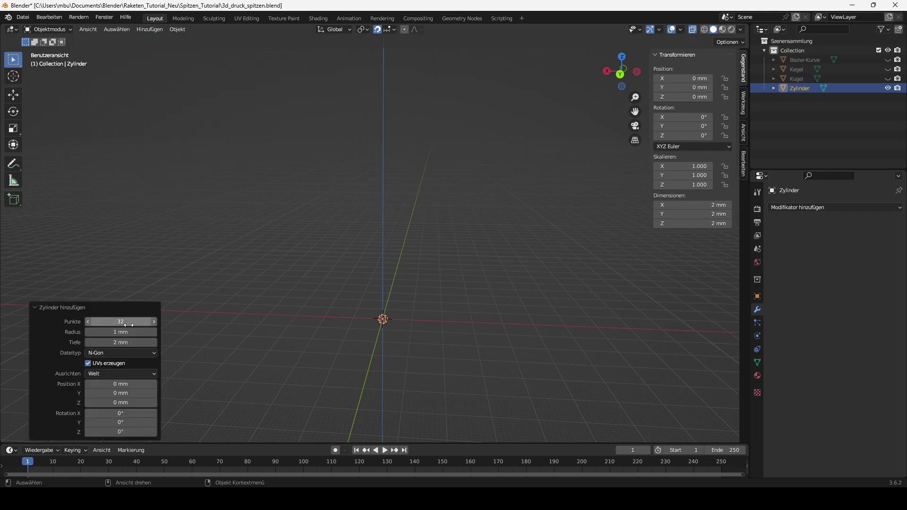
left_click(121, 323)
type("60")
key("Return")
left_click(93, 333)
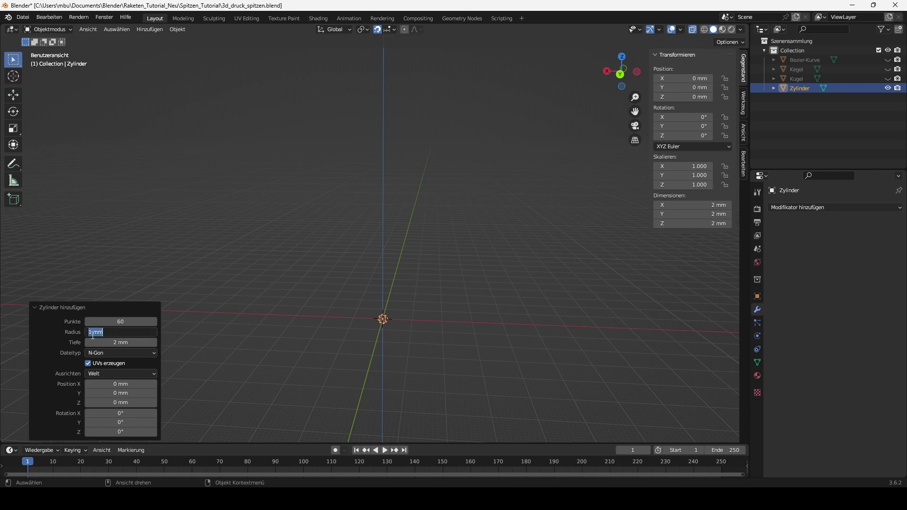
left_click(91, 332)
type("5")
key("Return")
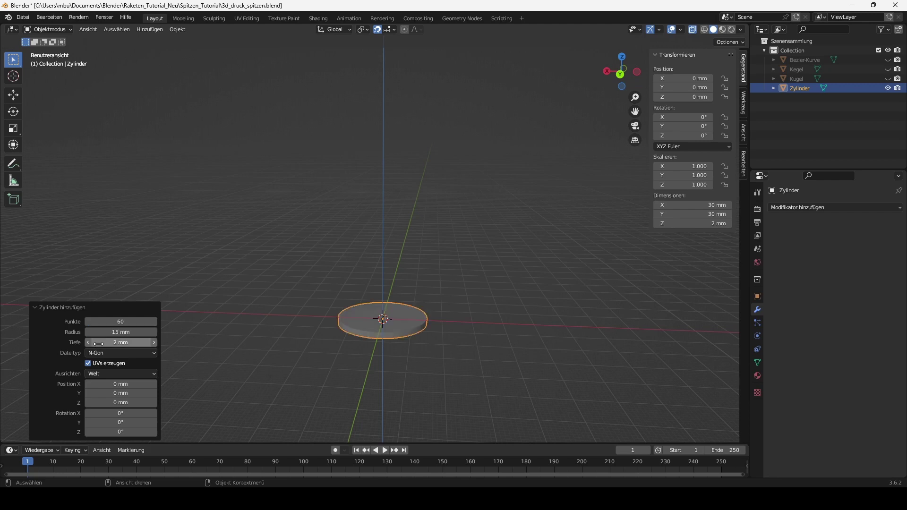
left_click(100, 343)
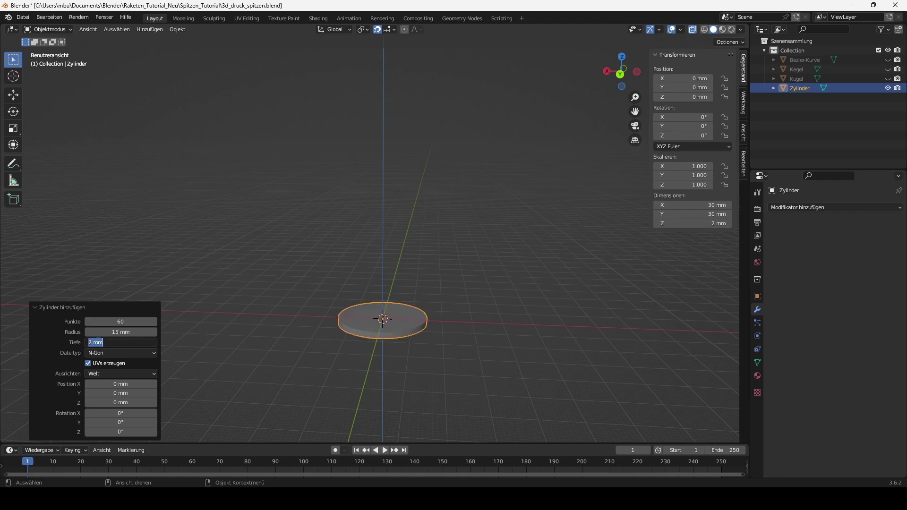
left_click(91, 342)
type("0")
key("Return")
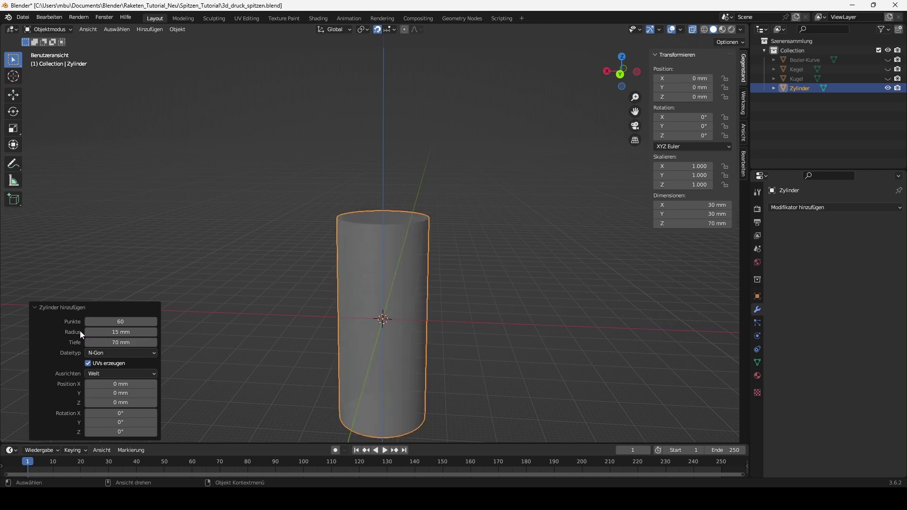
Move the cylinder 35 mm up in Z onto the ground and enter Edit Mode
left_click(621, 74)
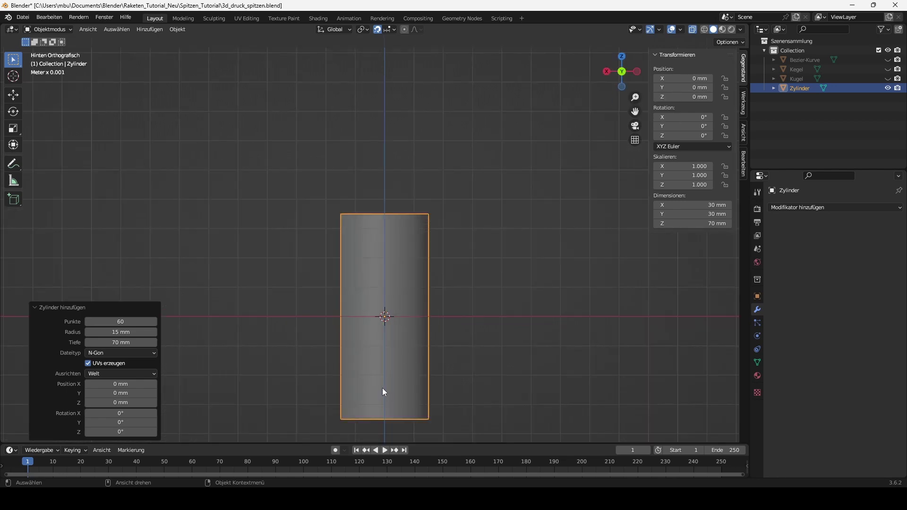
key("g")
key("z")
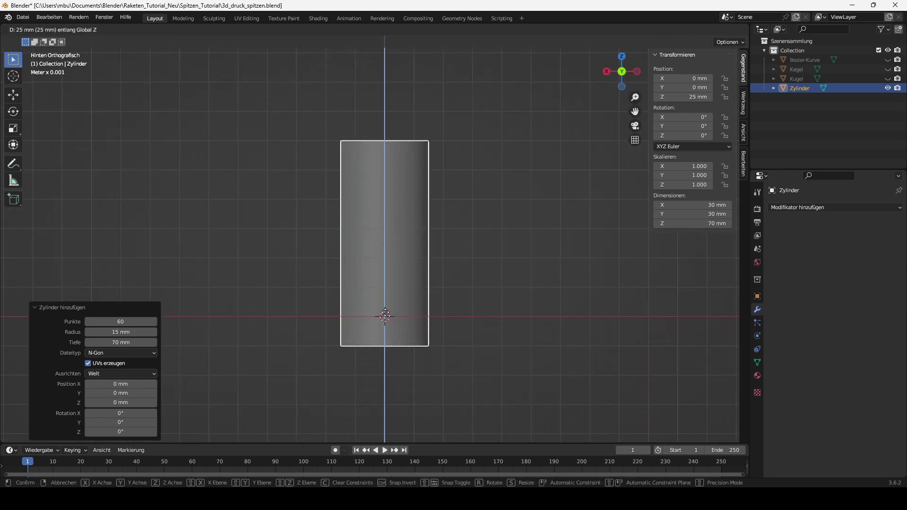
left_click(383, 287)
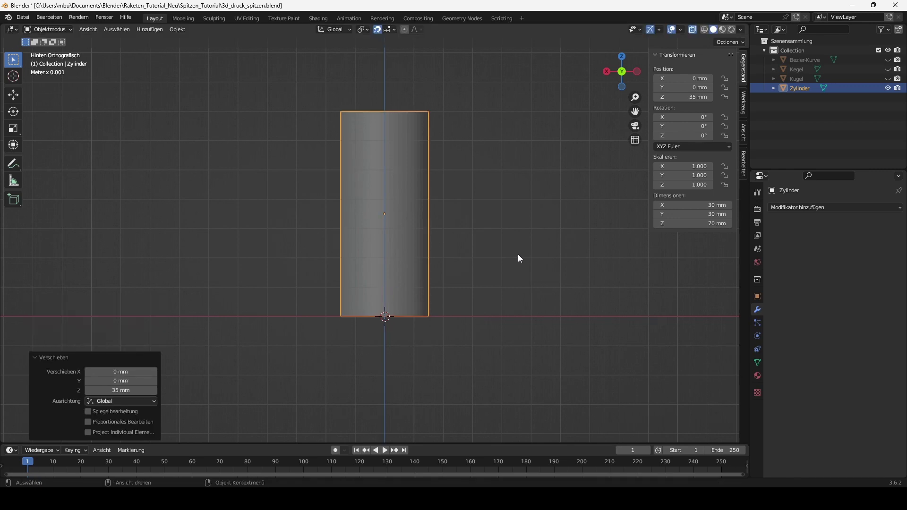
key("Tab")
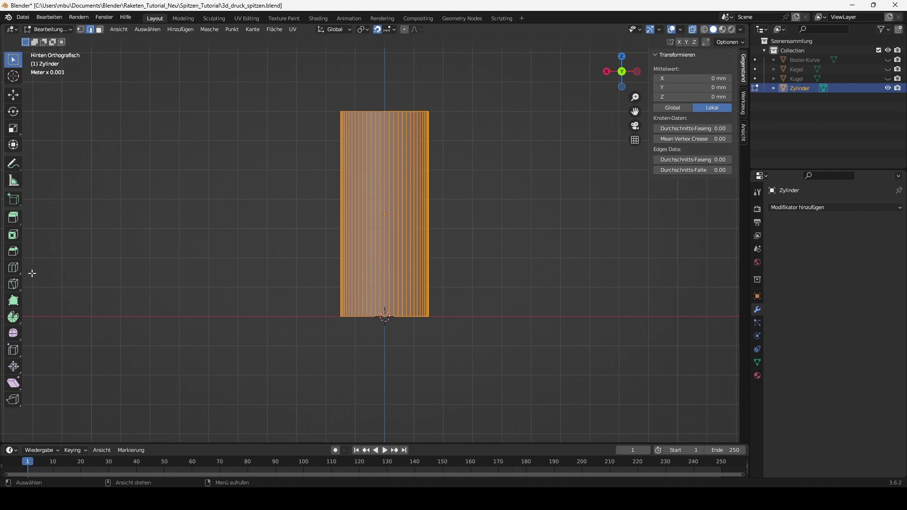
Loop-cut the Zylinder with 15 cuts, deselect, and zoom in on its lower part
left_click(13, 268)
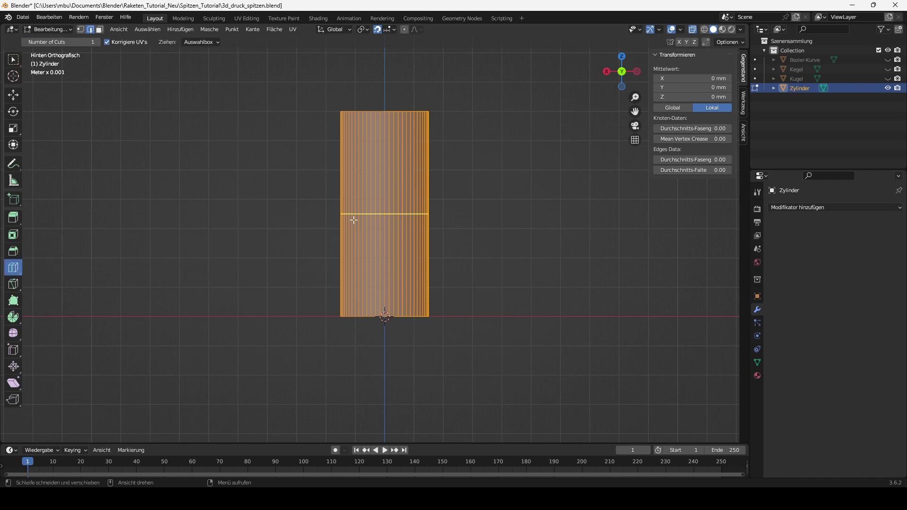
left_click(393, 213)
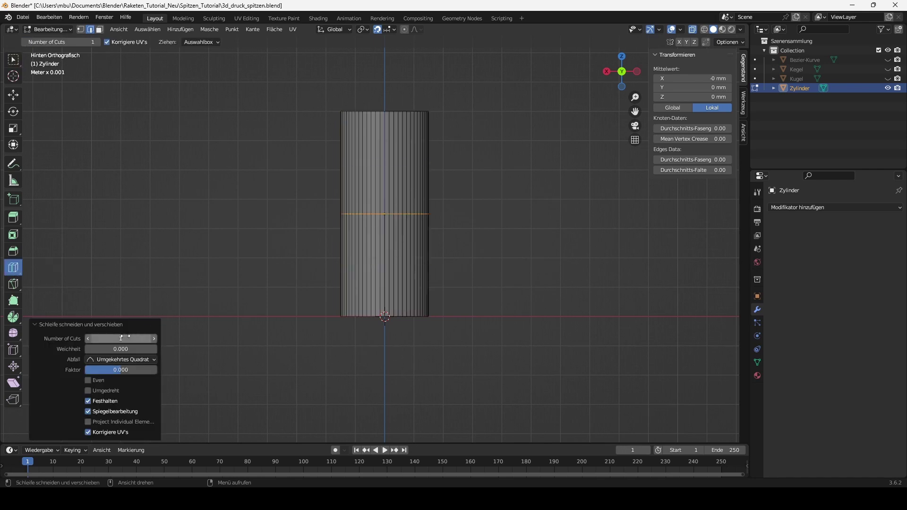
left_click(125, 337)
left_click(101, 338)
type("15")
key("Return")
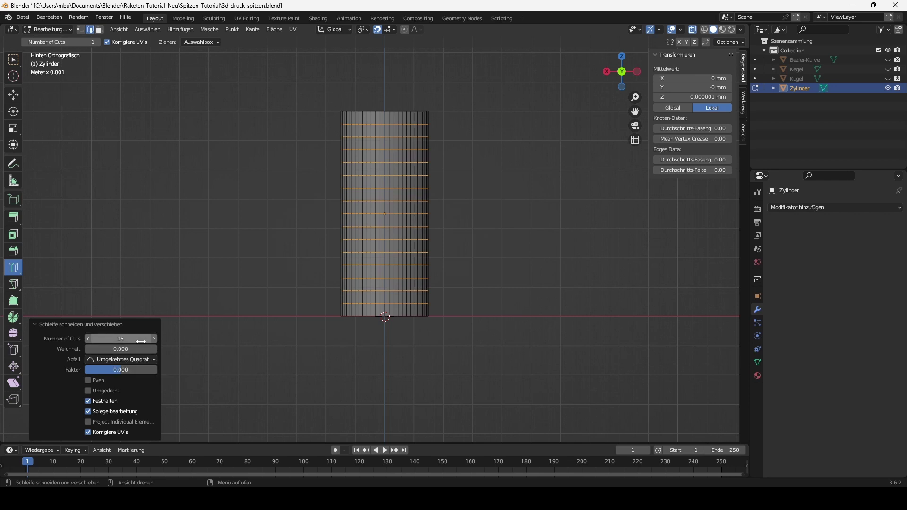
key("w")
left_click(507, 326)
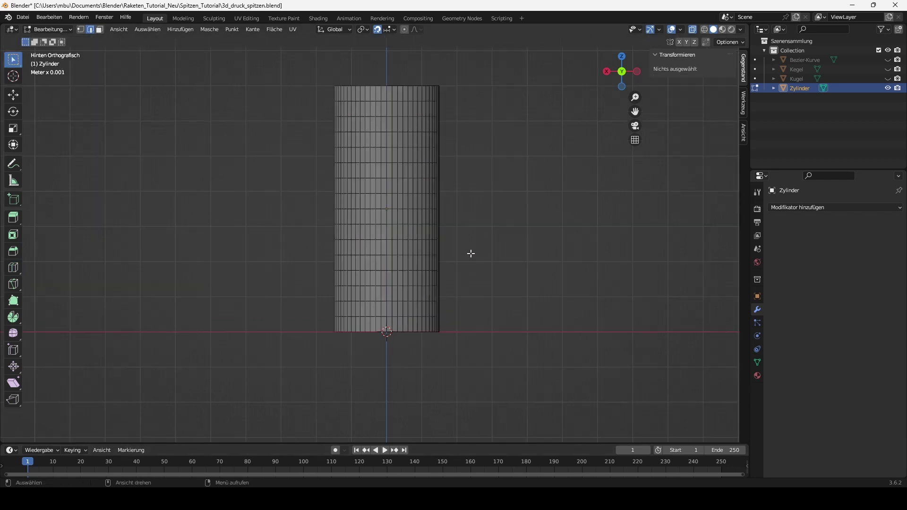
scroll(472, 255, "up", 1)
mouse_move(494, 249)
middle_mouse_down("shift")
mouse_move(500, 272)
mouse_move(532, 277)
middle_mouse_up("shift")
scroll(500, 271, "up", 1)
scroll(515, 271, "up", 1)
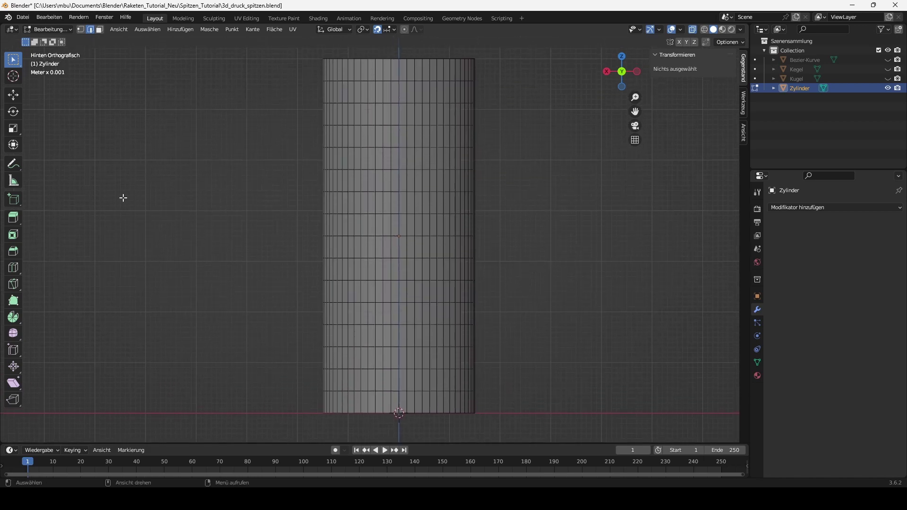
Select the vertex ring just above the base, leaving it at its original size
left_click(81, 29)
left_click_drag(302, 397, 520, 378)
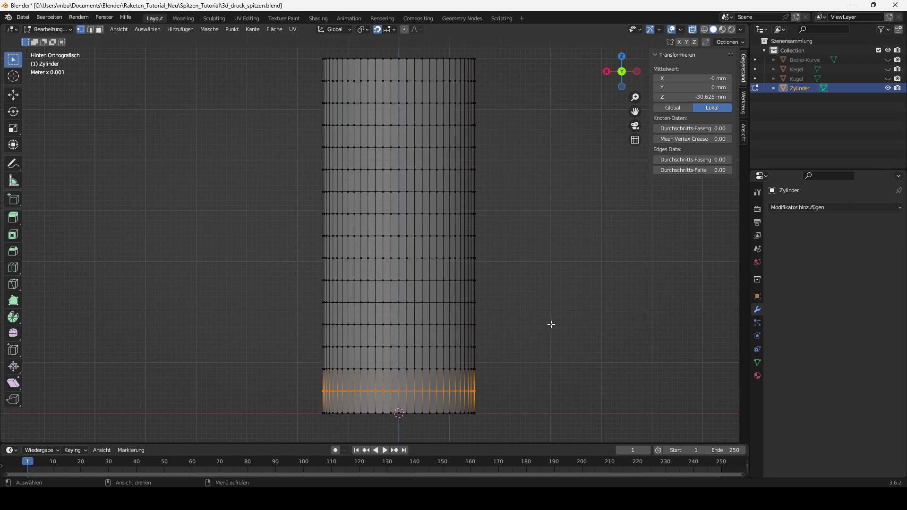
mouse_move(561, 253)
middle_mouse_down()
mouse_move(562, 241)
mouse_move(553, 271)
mouse_move(557, 233)
middle_mouse_up()
left_click(621, 71)
key("s")
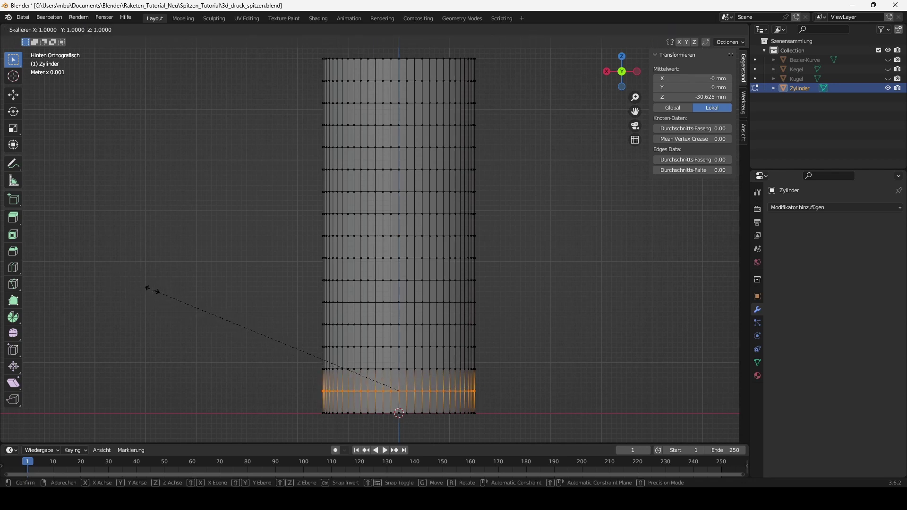
left_click(152, 289)
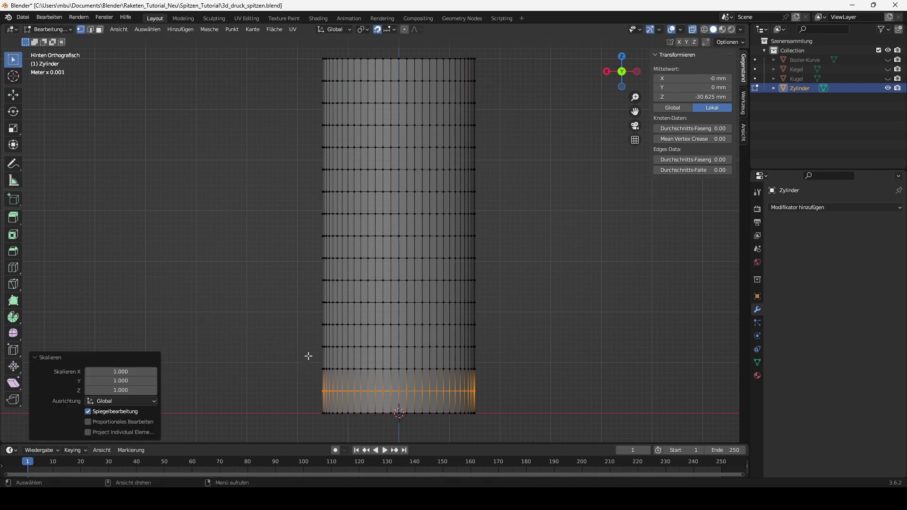
Widen the next three edge loops up the cylinder by 1.2, 1.3 and 1.3
left_click_drag(310, 357, 508, 334)
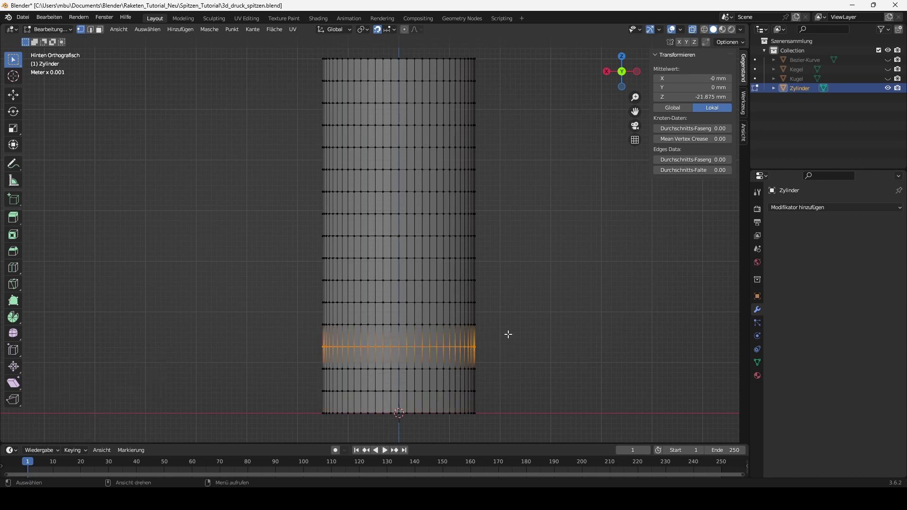
key("s")
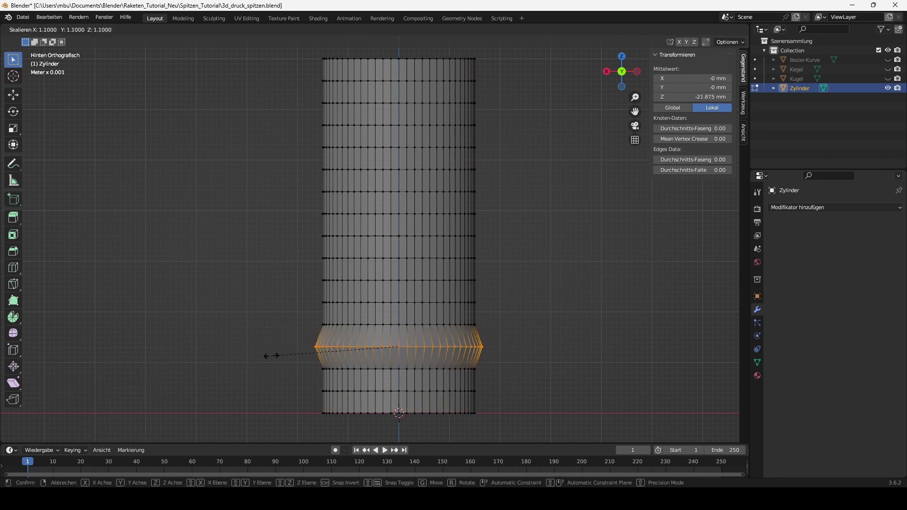
left_click(267, 355)
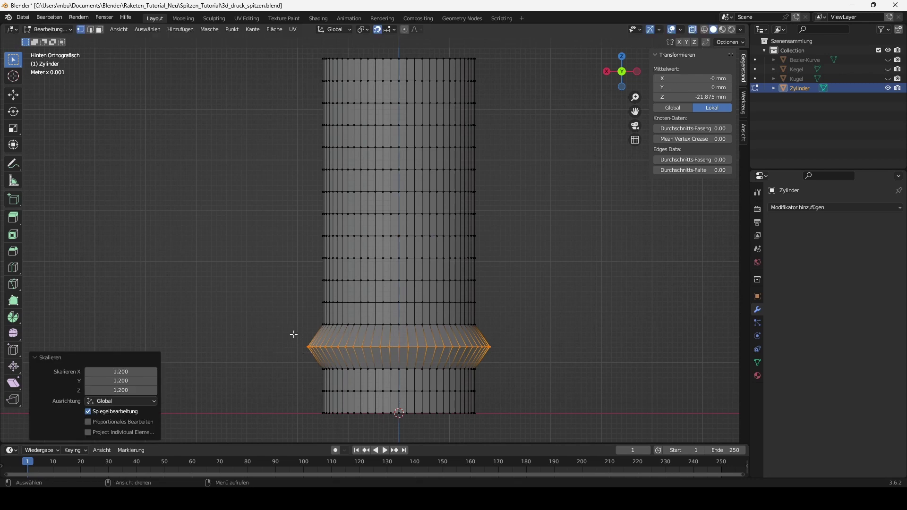
left_click_drag(300, 331, 507, 313)
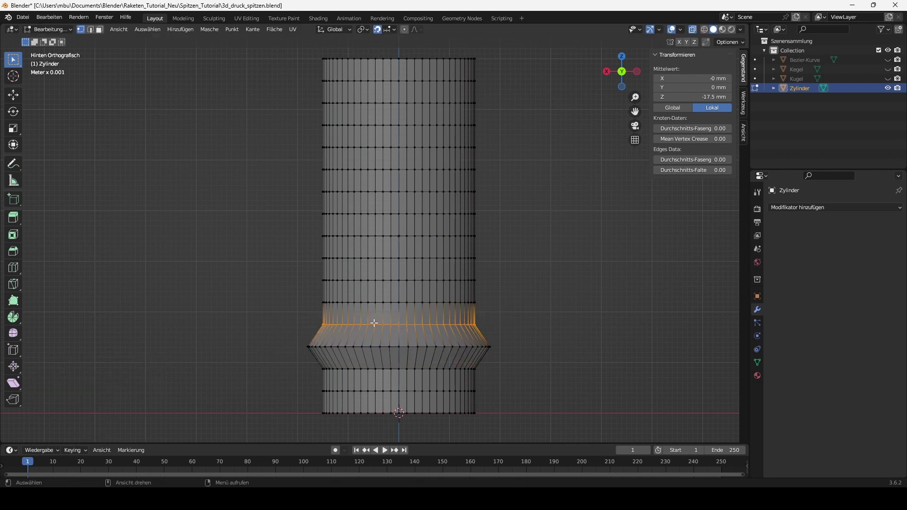
key("s")
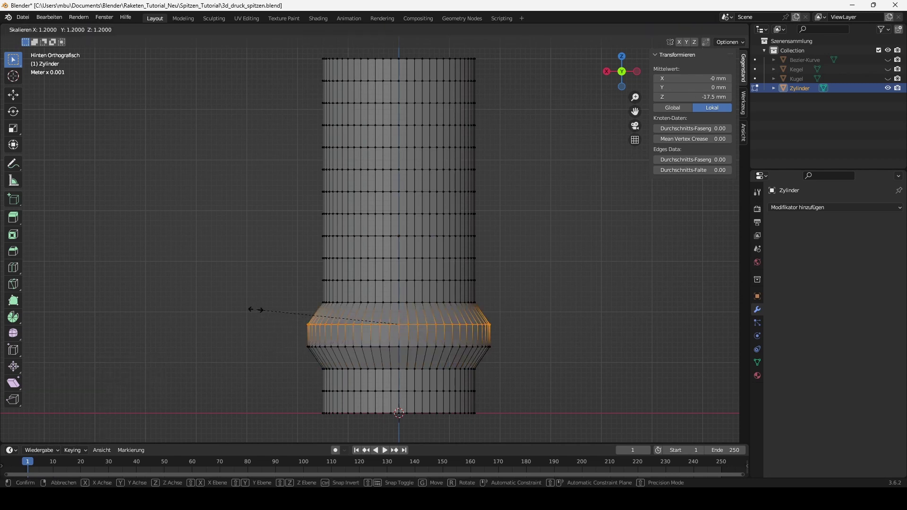
left_click(245, 308)
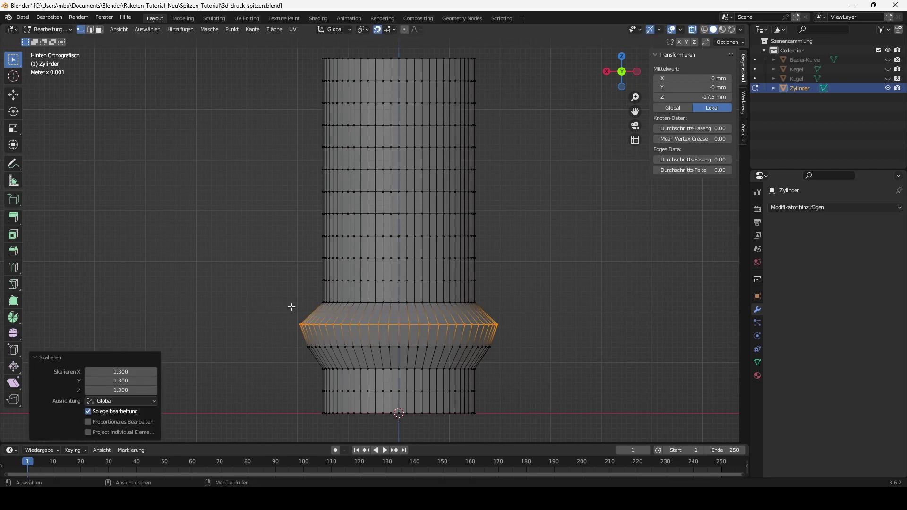
left_click_drag(300, 311, 494, 290)
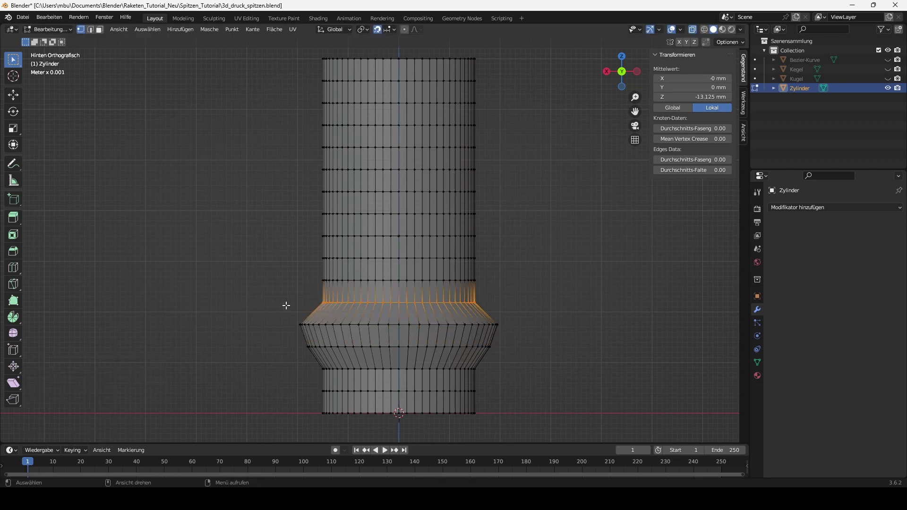
key("s")
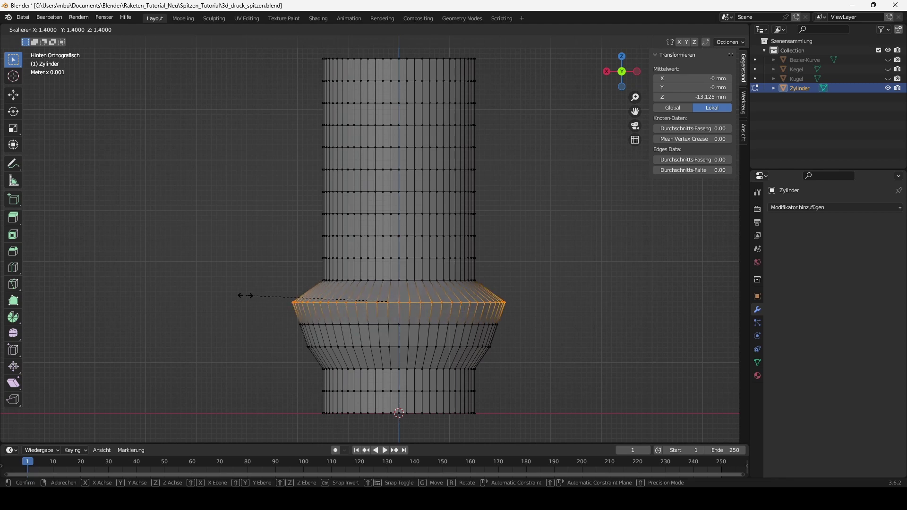
left_click(253, 290)
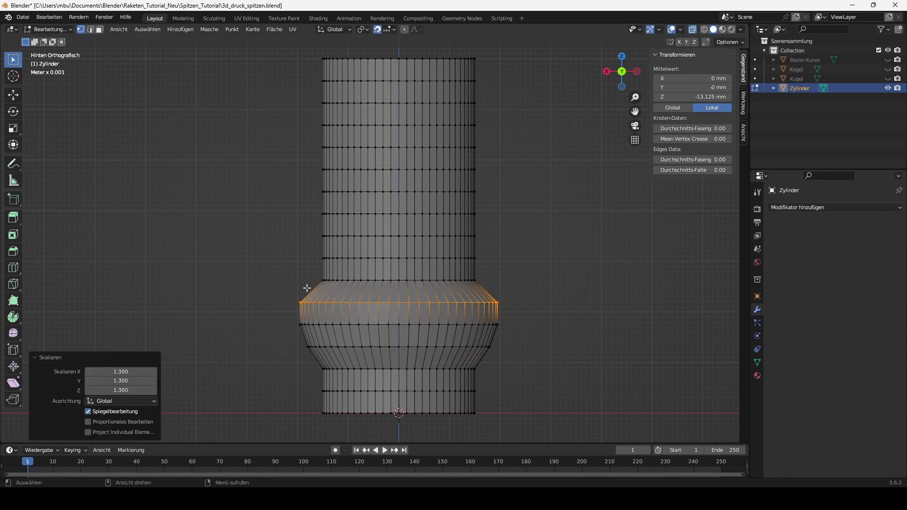
Widen three more rings up the bulge, to about 1.3 each
left_click_drag(307, 287, 486, 269)
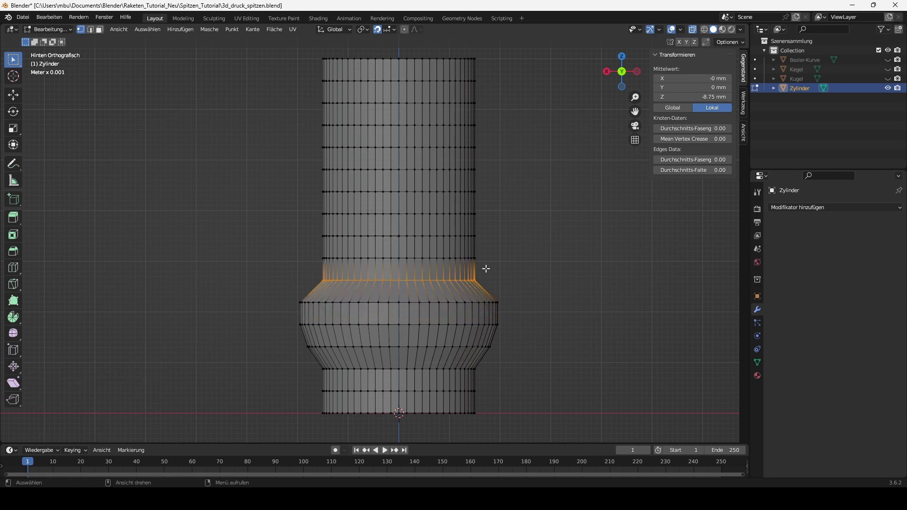
key("s")
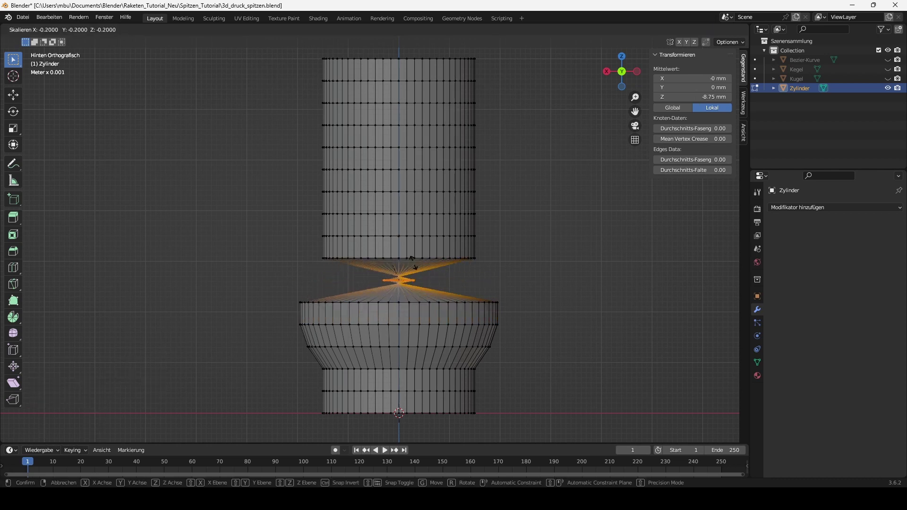
left_click(503, 243)
left_click_drag(301, 270, 520, 242)
key("s")
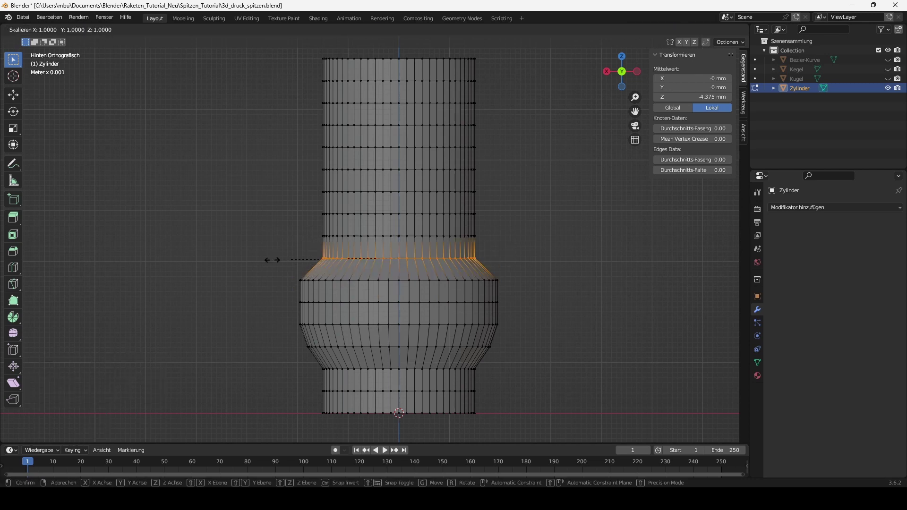
left_click(239, 254)
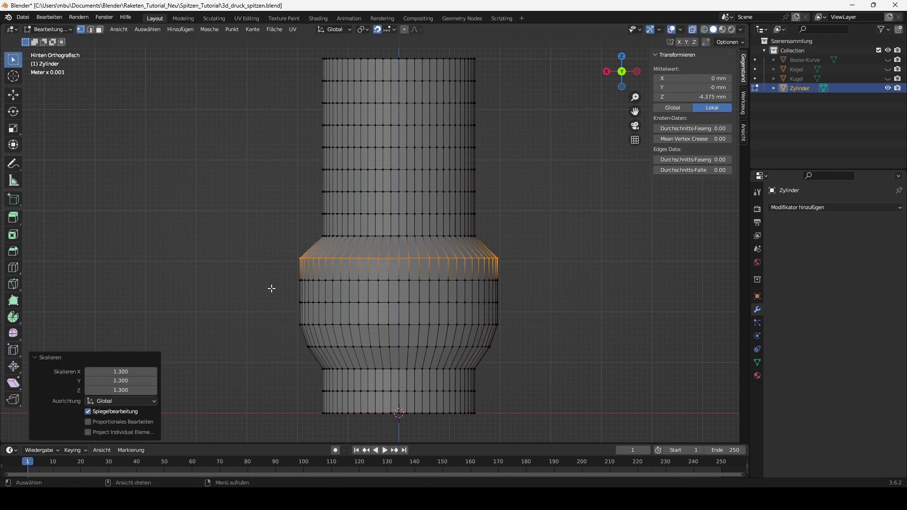
scroll(272, 288, "up", 2)
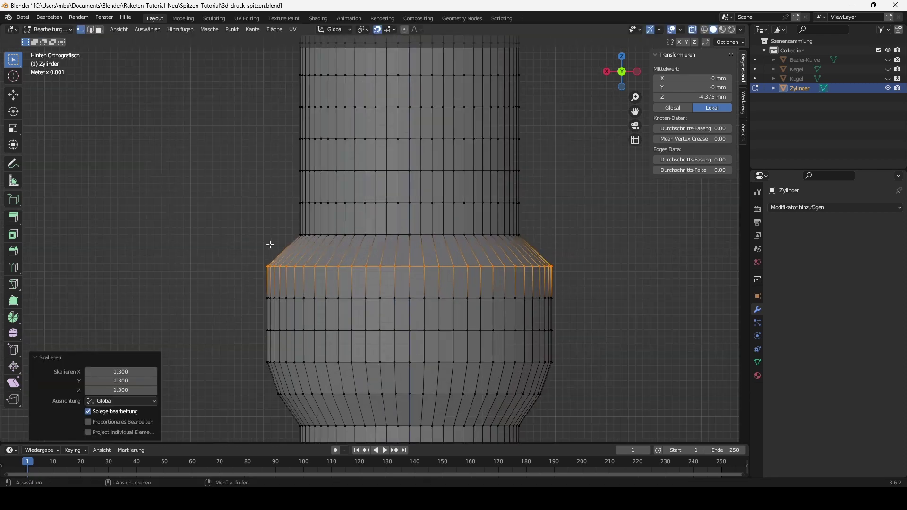
left_click_drag(270, 245, 548, 222)
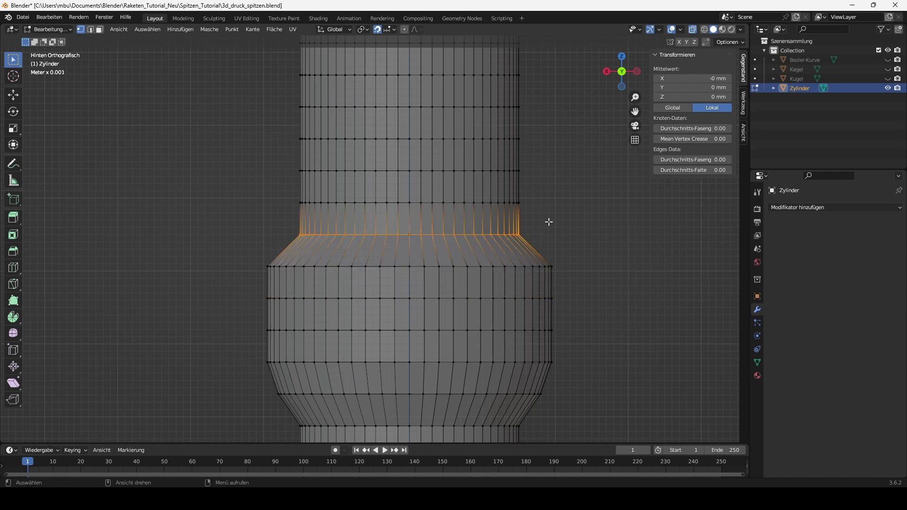
key("s")
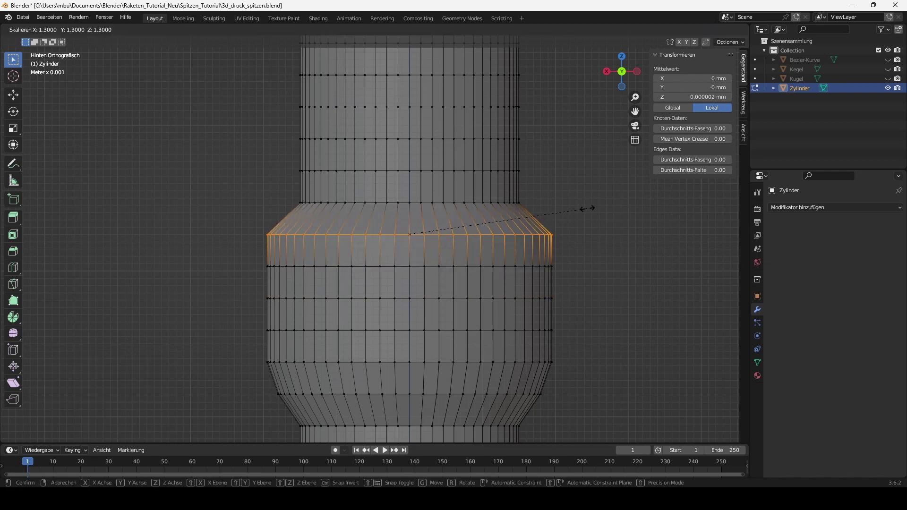
left_click(588, 209)
Widen the next ring by 1.3 and the shoulder ring by 1.2, then start scaling the top ring
scroll(222, 218, "down", 3)
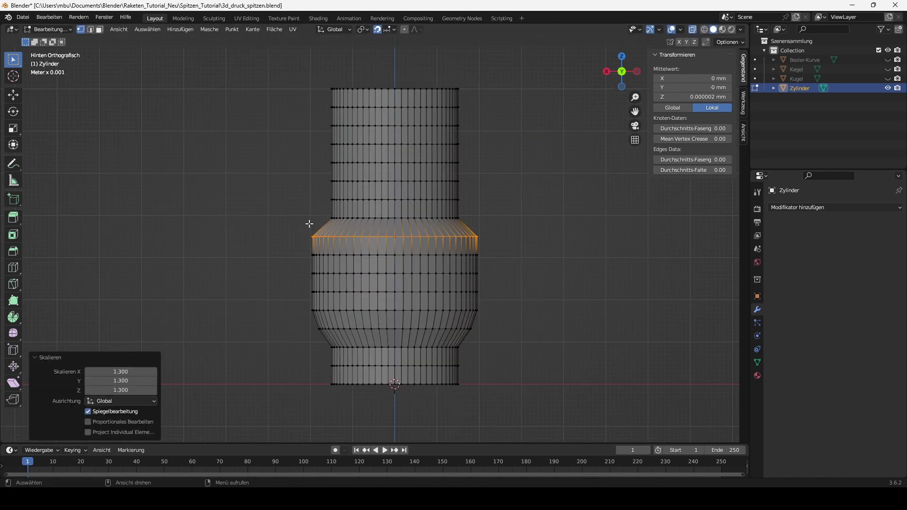
left_click_drag(309, 224, 492, 212)
key("s")
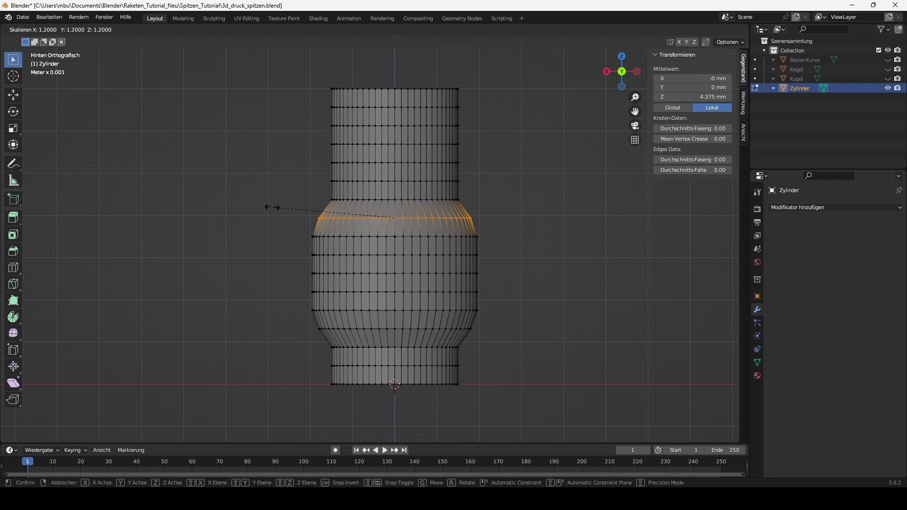
left_click(269, 204)
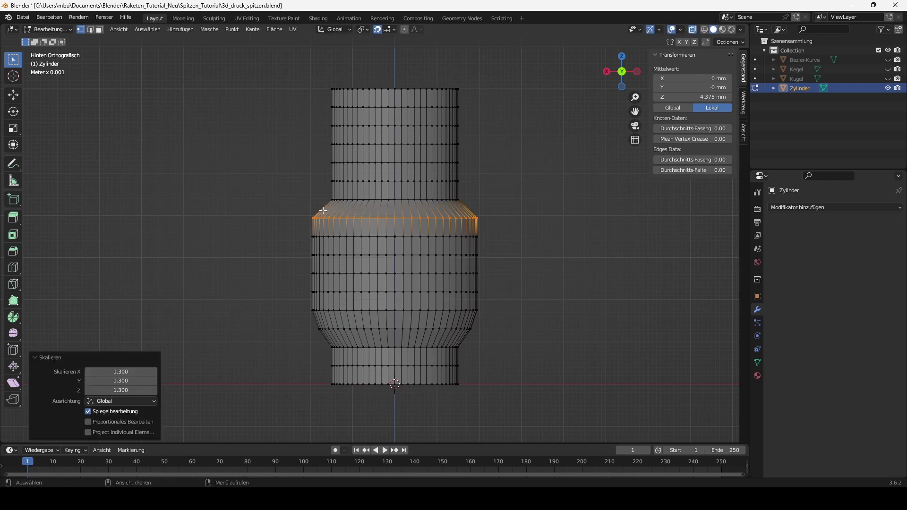
left_click(480, 189, "alt")
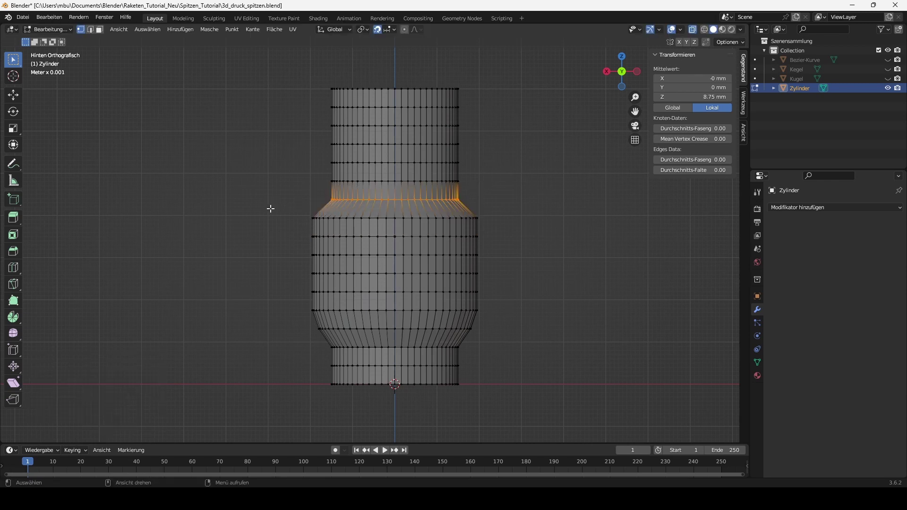
key("s")
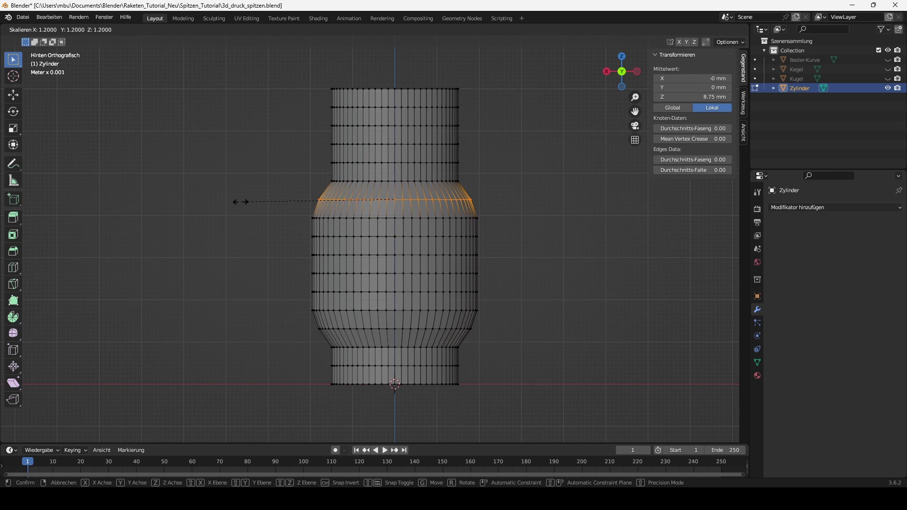
left_click(240, 202)
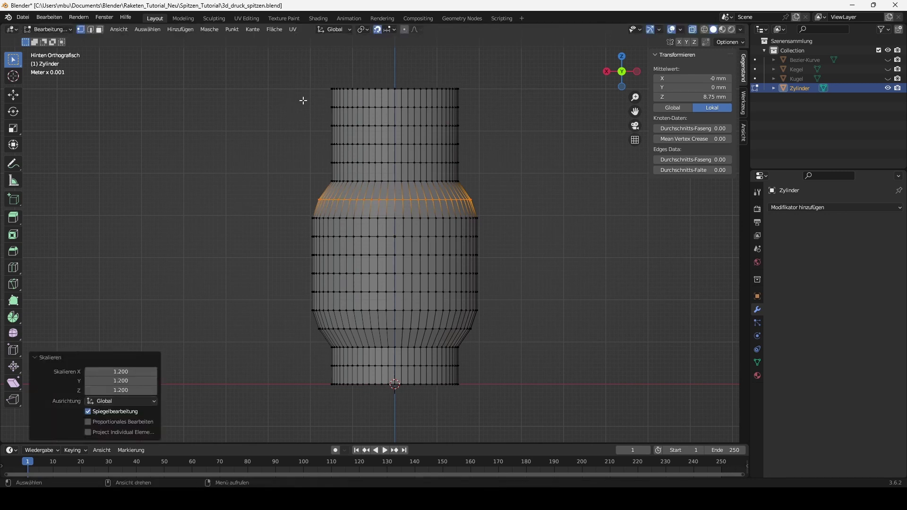
mouse_move(317, 96)
left_mouse_down()
mouse_move(426, 76)
mouse_move(492, 77)
left_mouse_up()
key("s")
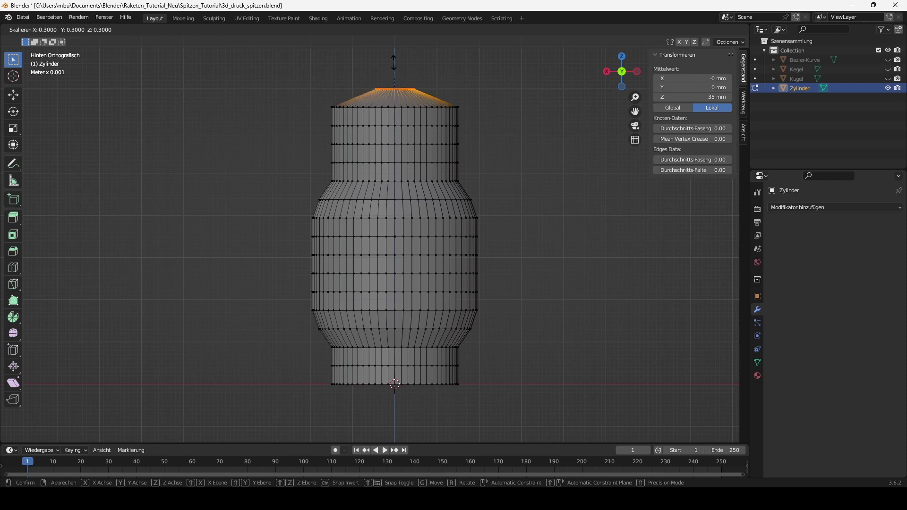
Shrink the top ring to 0.3, then the tip ring almost to a point
left_click(397, 61)
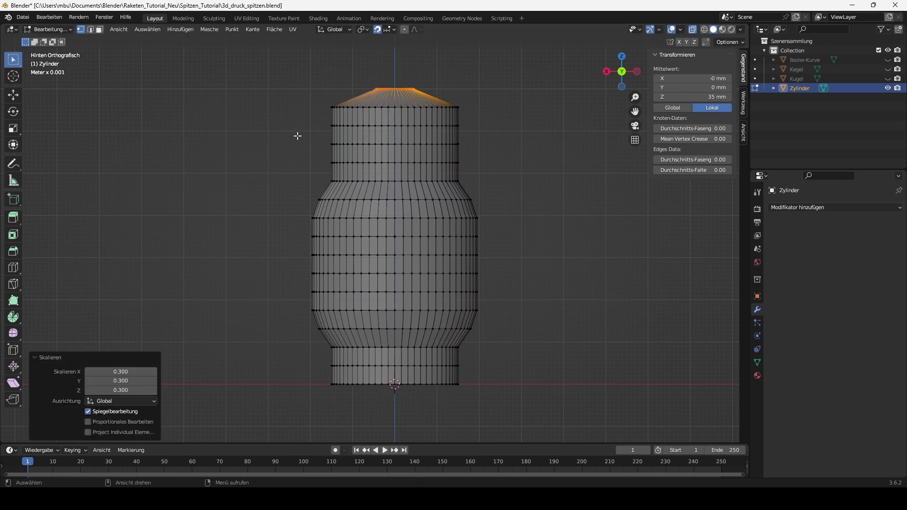
scroll(296, 136, "up", 2)
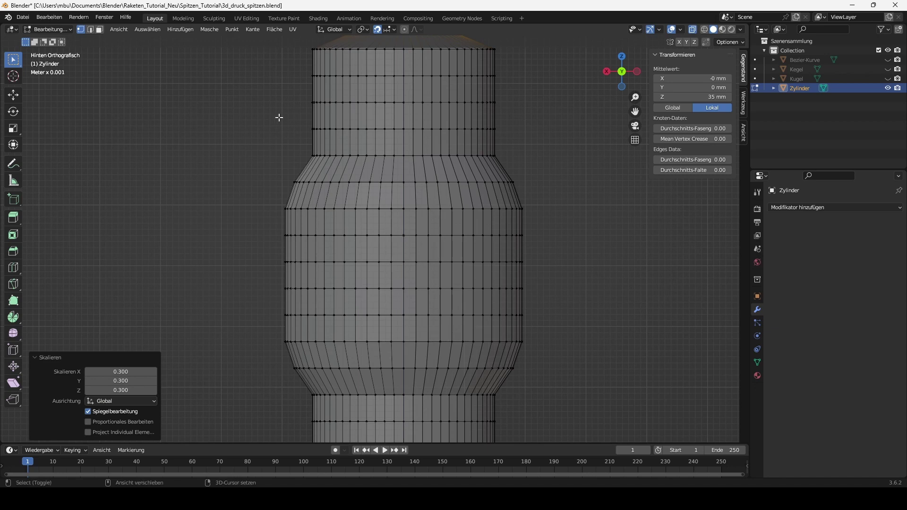
scroll(284, 141, "up", 5, "shift")
scroll(293, 154, "up", 2)
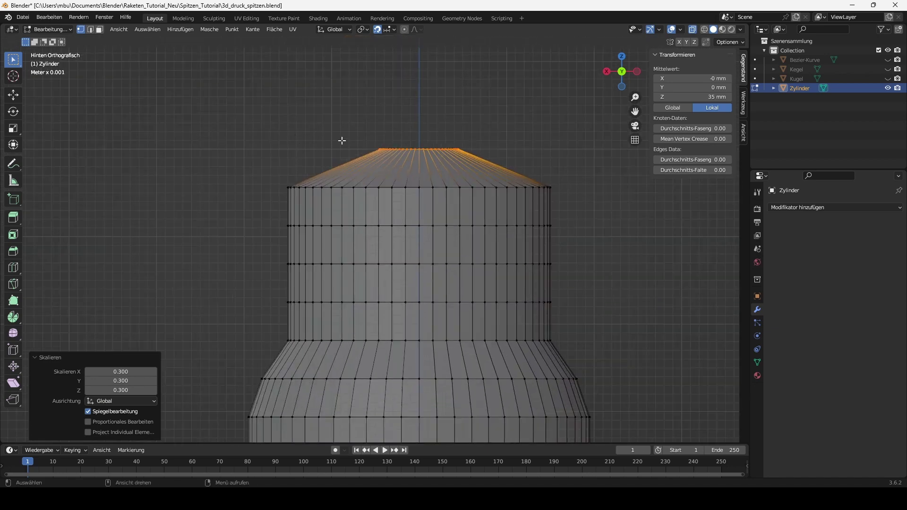
left_click(307, 104)
left_click_drag(307, 104, 489, 166)
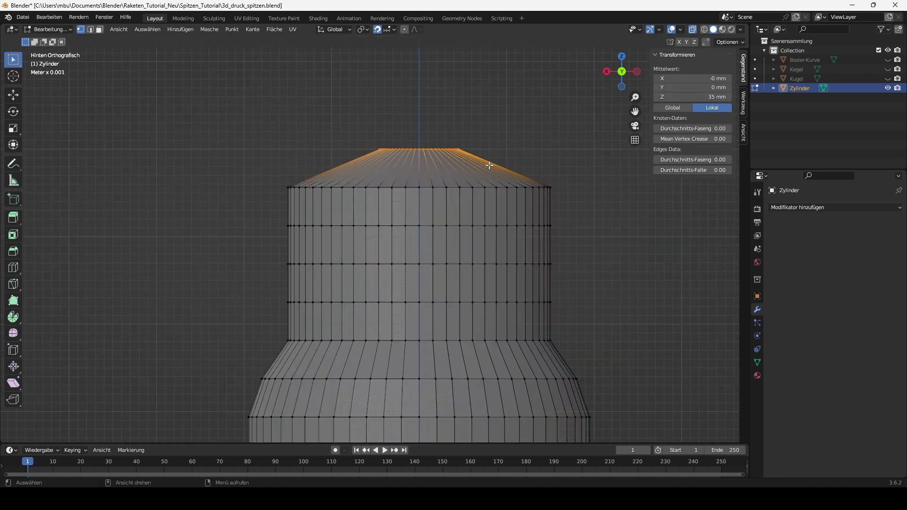
key("s")
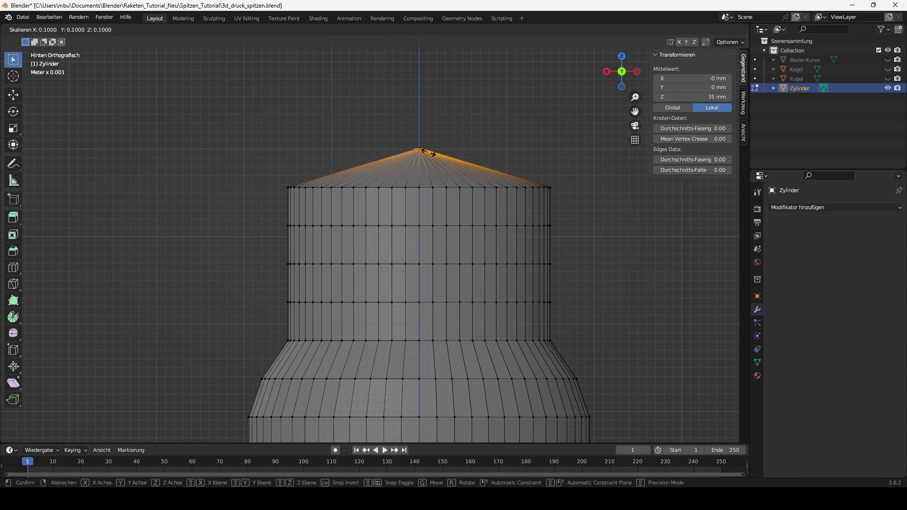
left_click(424, 150)
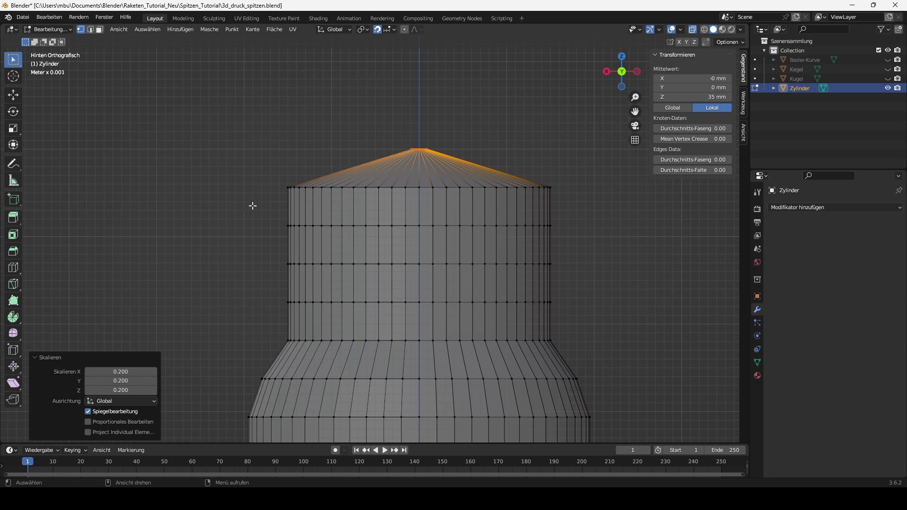
Shrink the three rings below the tip, the lower two to 0.6 and 0.7
left_click_drag(255, 206, 577, 172)
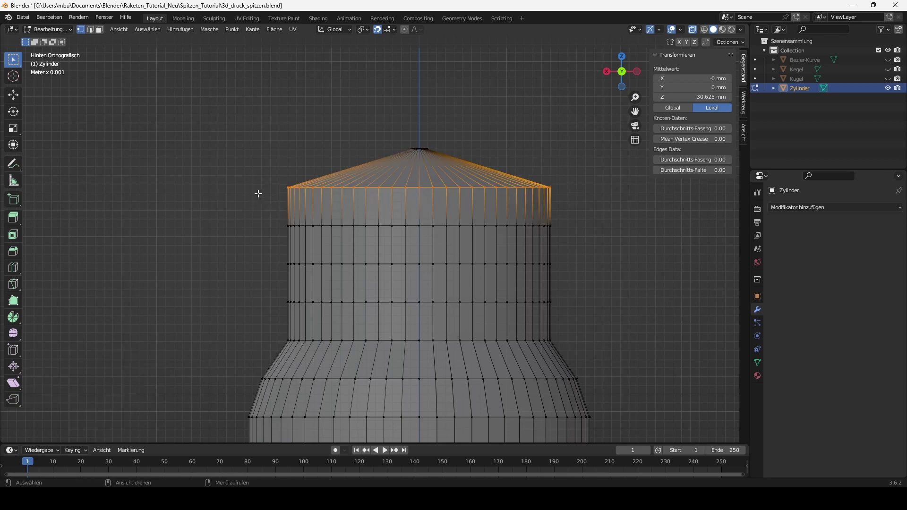
key("s")
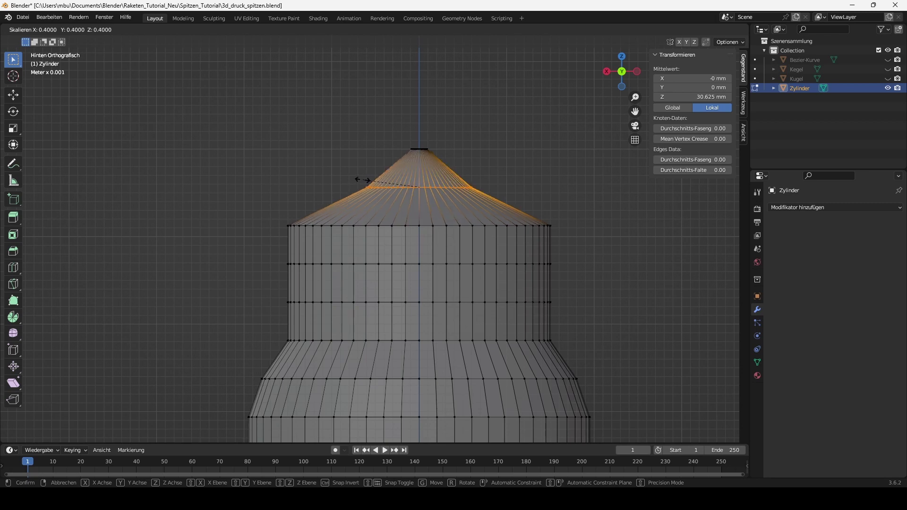
left_click(358, 182)
left_click_drag(265, 244, 586, 209)
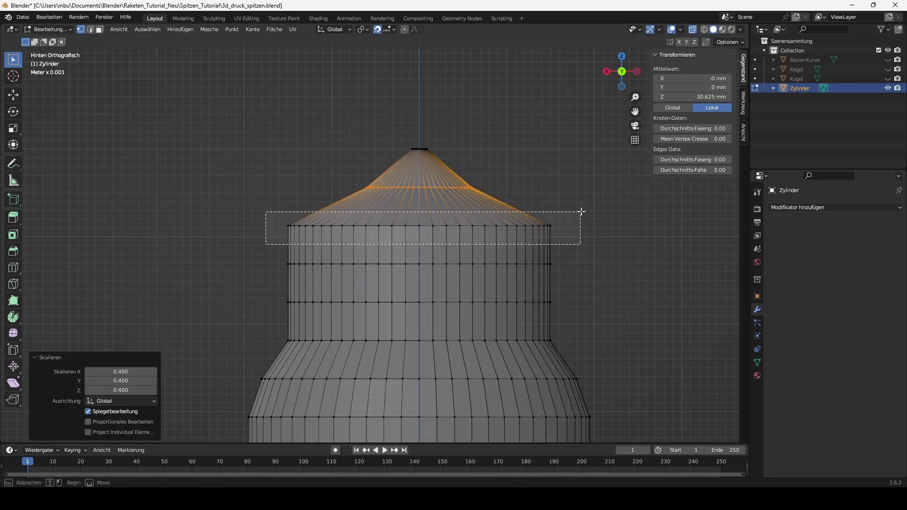
key("s")
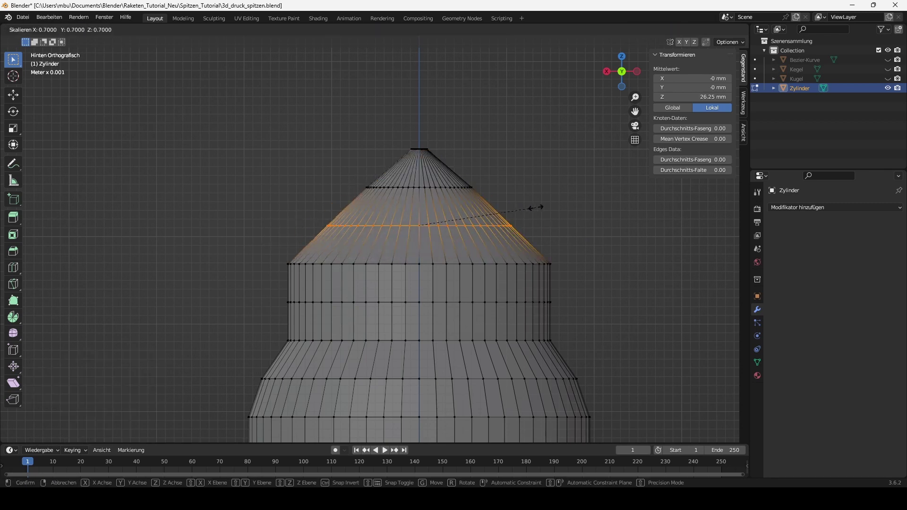
left_click(520, 207)
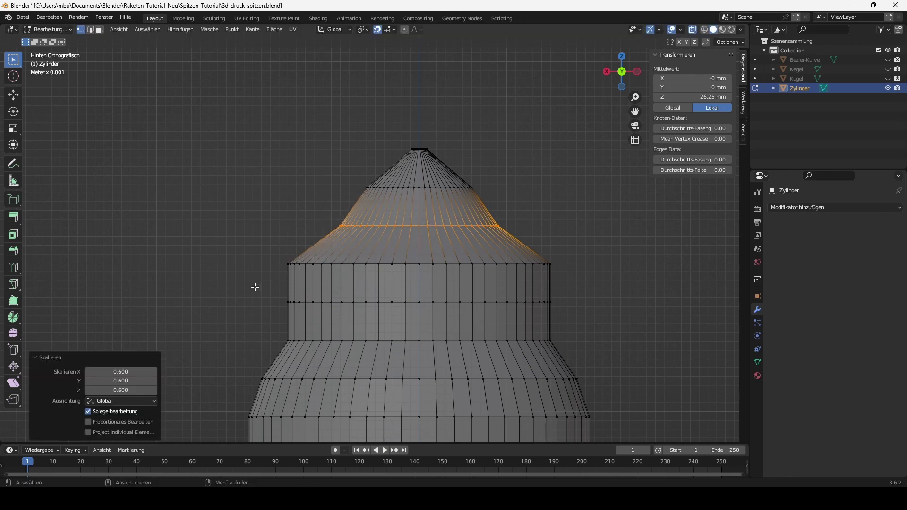
left_click_drag(257, 285, 587, 247)
key("s")
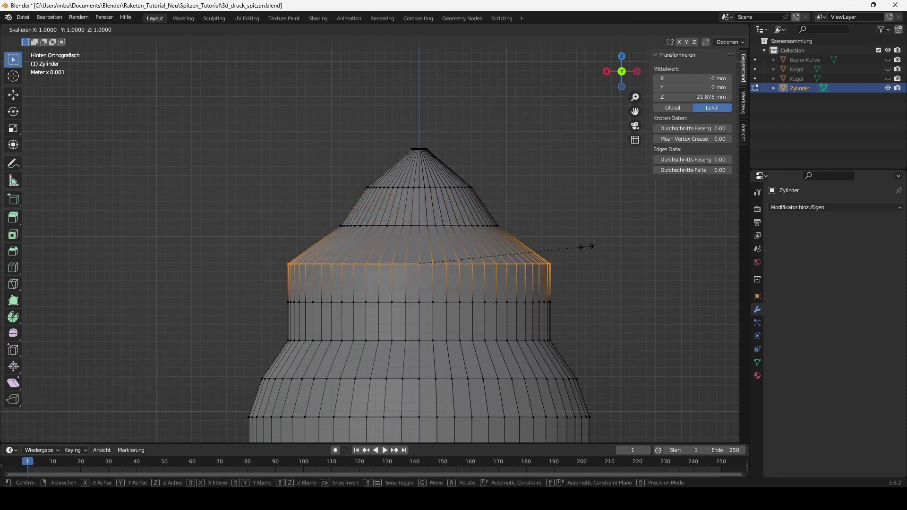
left_click(541, 247)
Shrink the next lower ring to 0.8 and zoom out to see the taper
left_click_drag(264, 320, 583, 279)
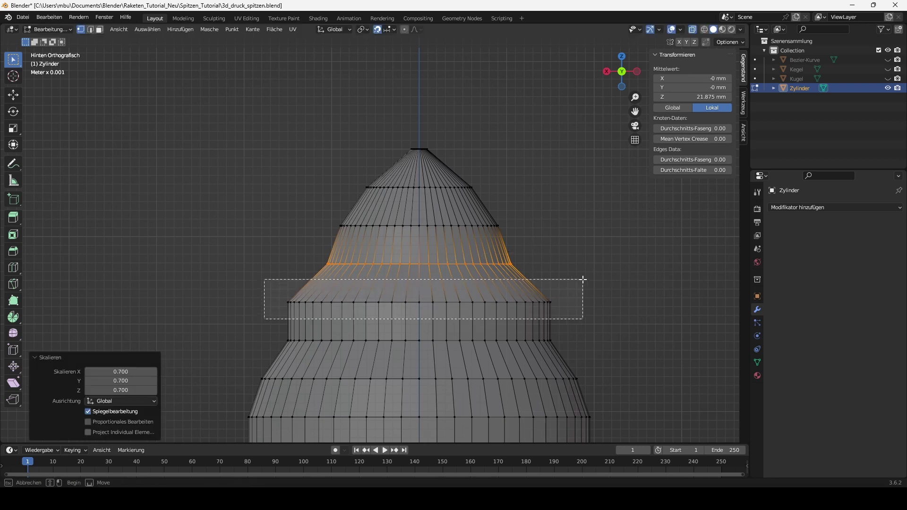
key("s")
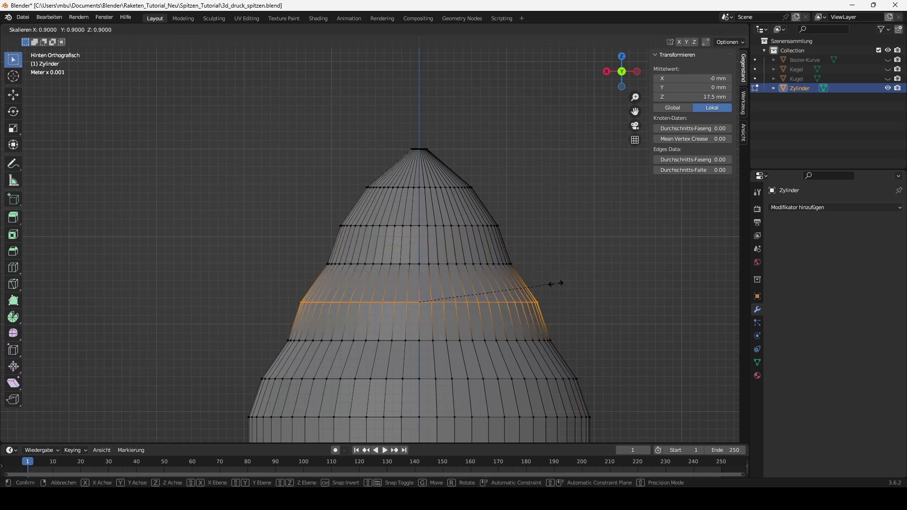
left_click(548, 284)
scroll(607, 272, "down", 2)
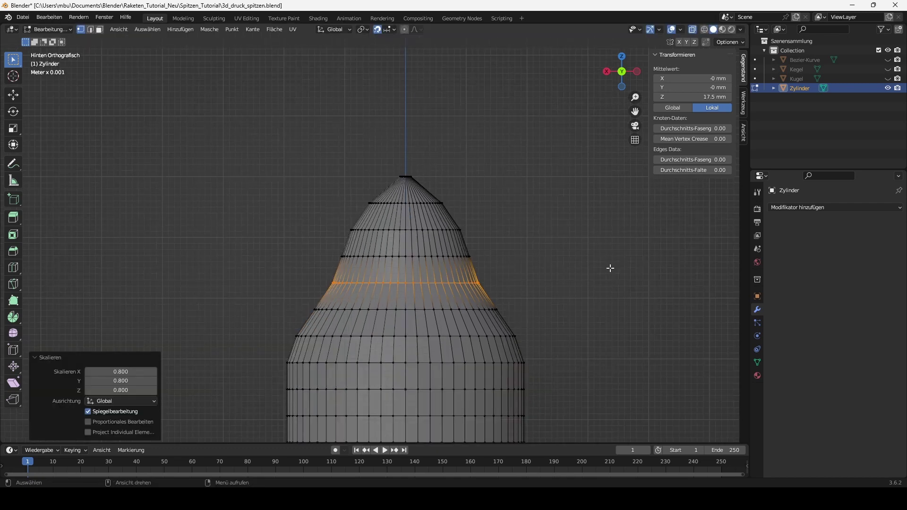
scroll(600, 281, "down", 4)
scroll(567, 295, "down", 1)
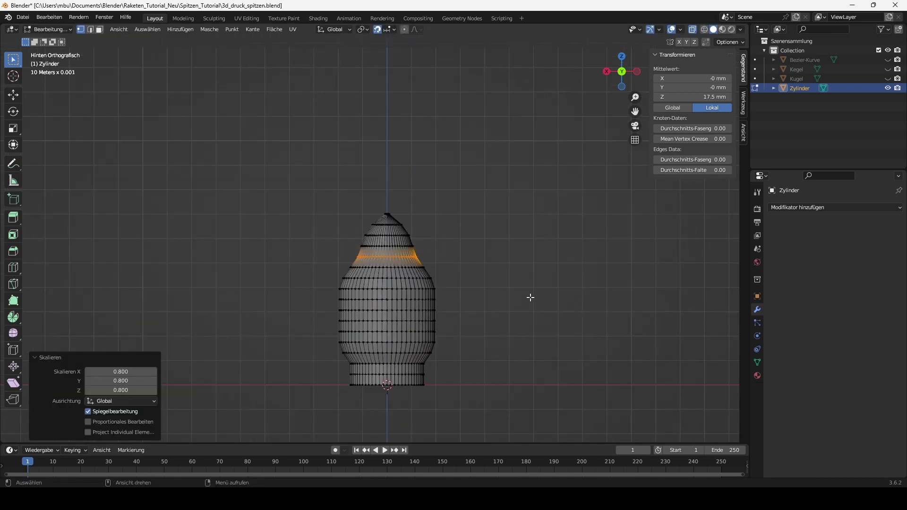
Add a level-1 Subdivision Surface modifier to the tapered Zylinder and apply it to the mesh
key("Tab")
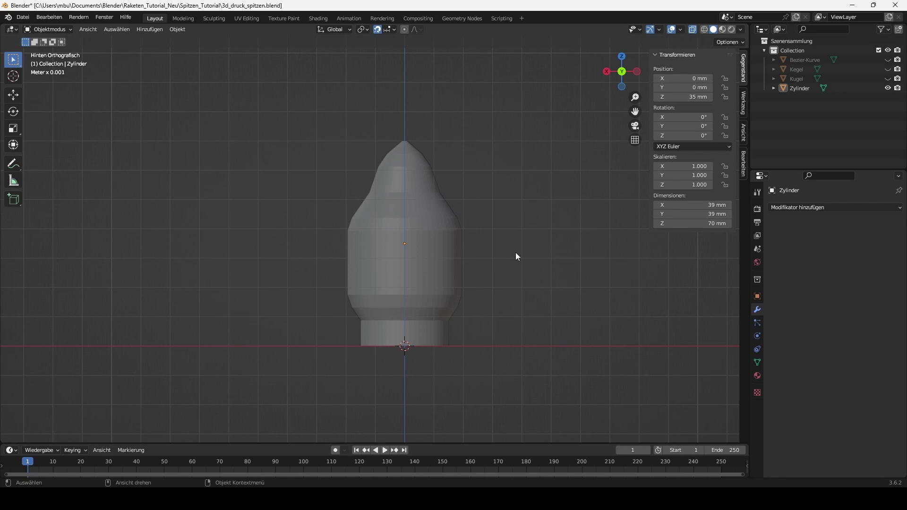
left_click(427, 257)
left_click(814, 207)
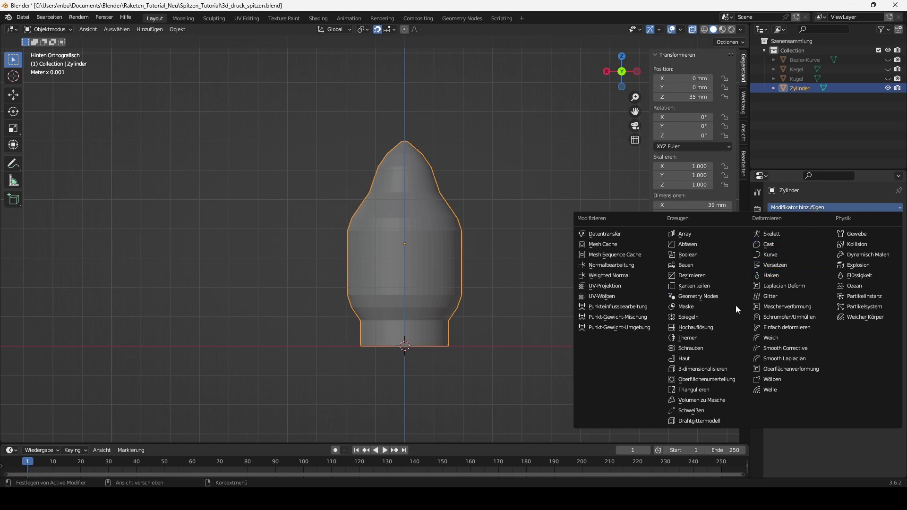
left_click(702, 381)
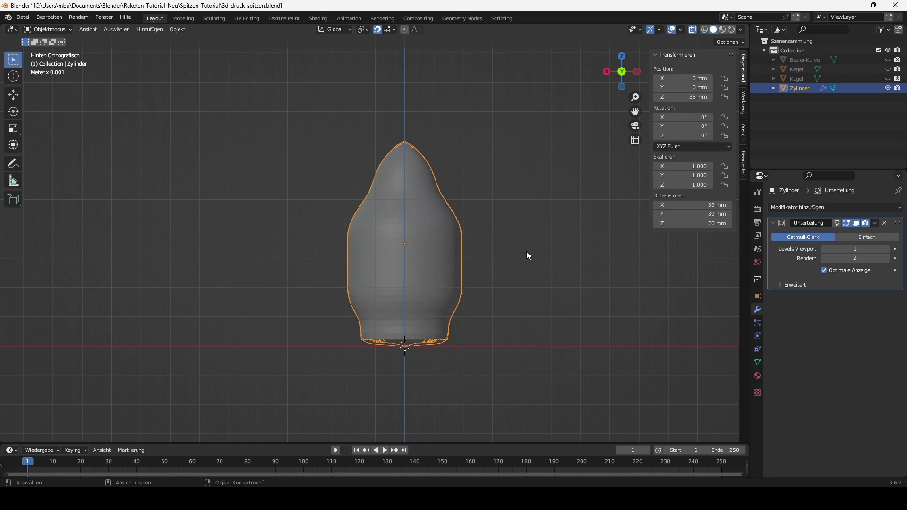
middle_click_drag(527, 251, 528, 261)
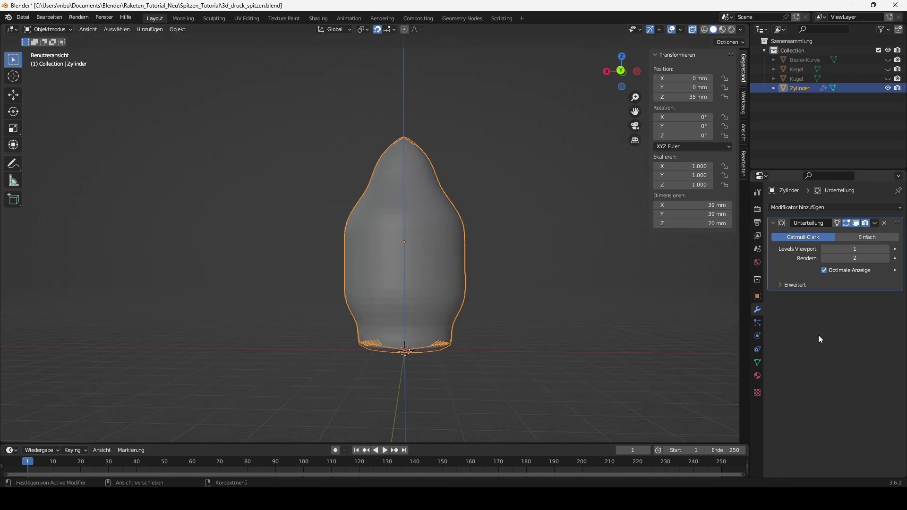
left_click(875, 223)
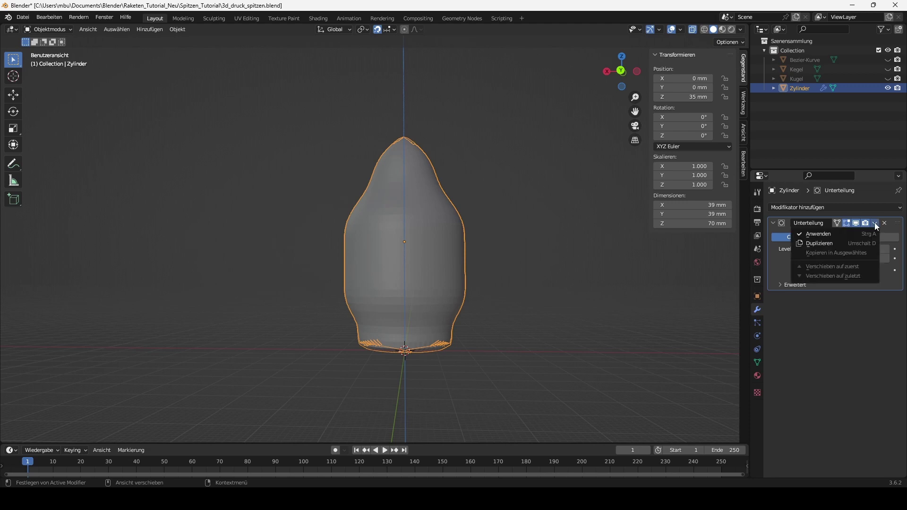
left_click(820, 240)
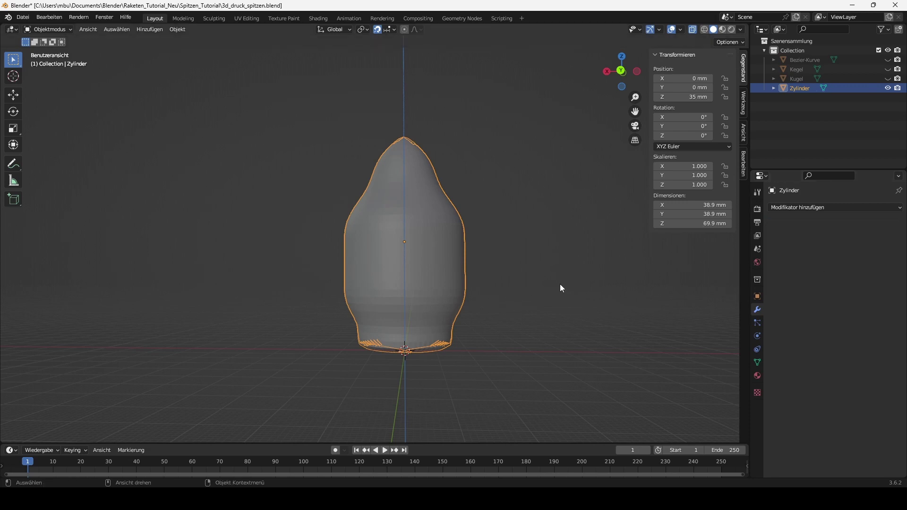
key("Tab")
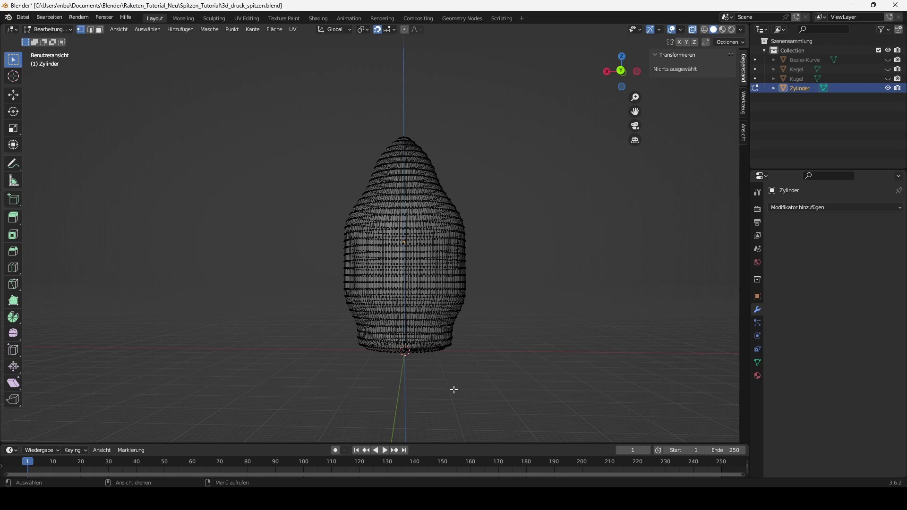
Box-select and delete the vertices of the cylinder's rounded bottom
scroll(456, 392, "up", 2)
scroll(574, 384, "up", 1)
scroll(542, 328, "up", 1)
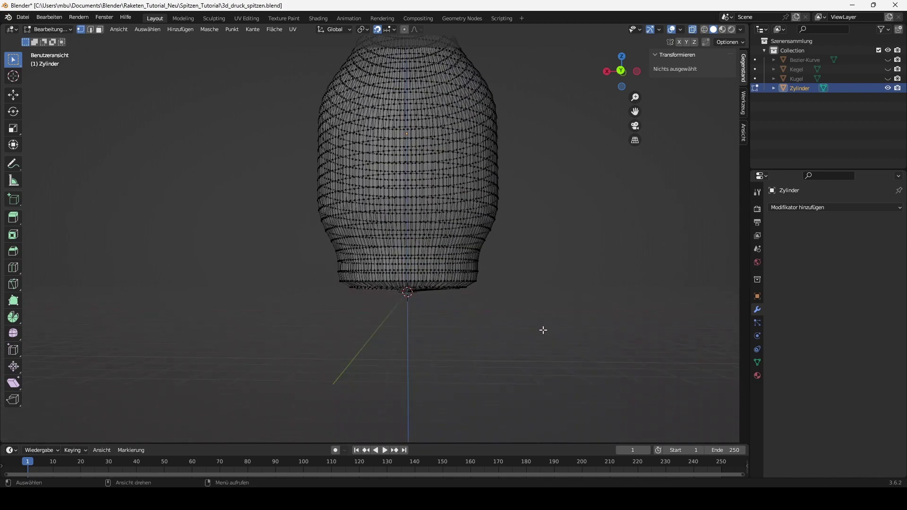
scroll(542, 317, "up", 1)
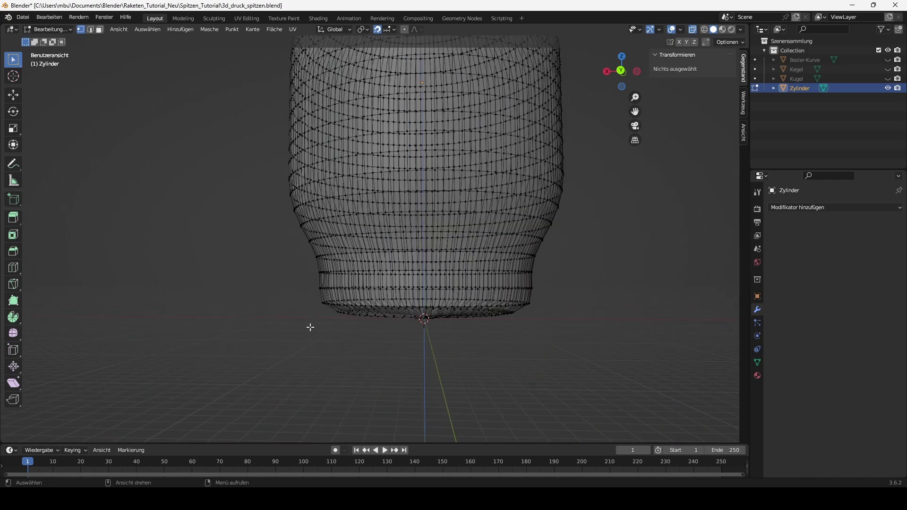
left_click_drag(296, 334, 582, 293)
key("x")
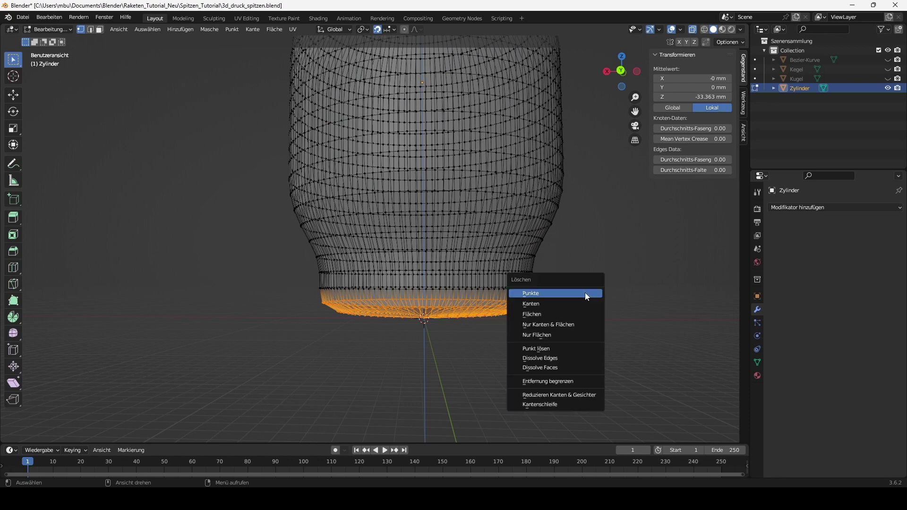
left_click(581, 296)
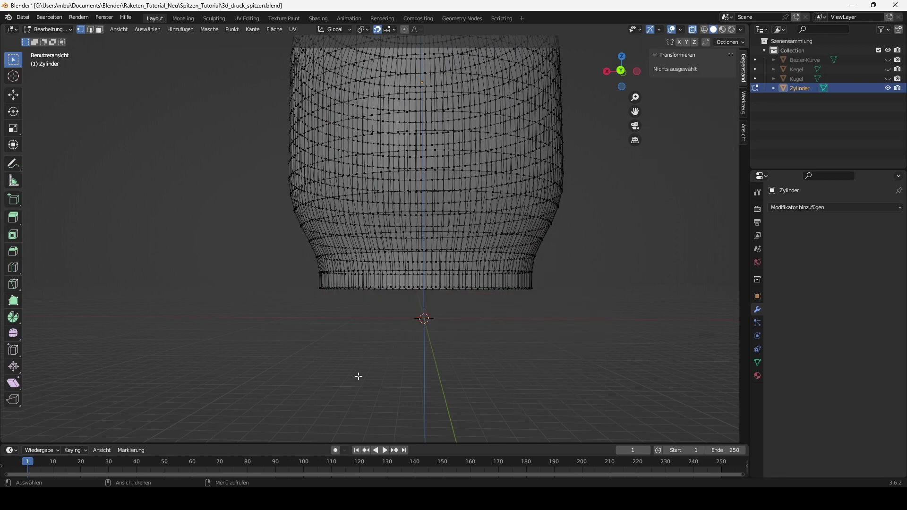
Select the open bottom rim edge loop and fill it with a single flat face
middle_click_drag(370, 370, 378, 328)
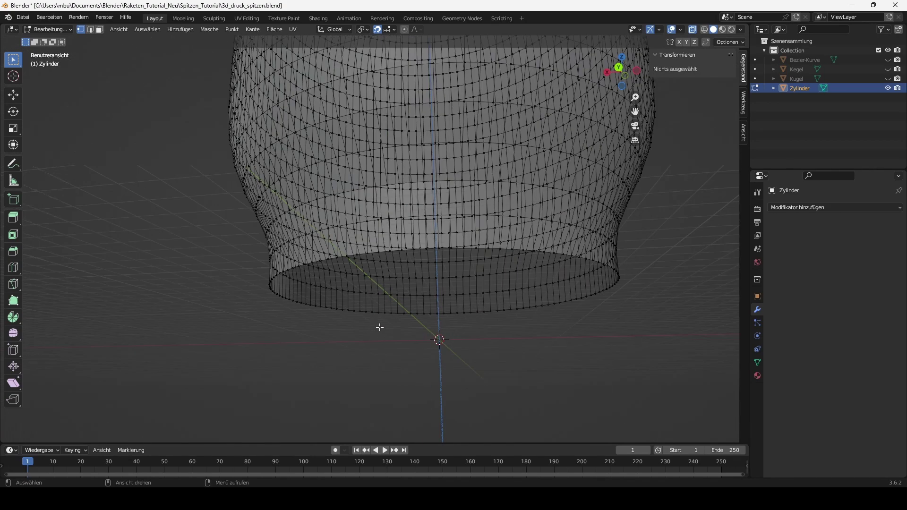
left_click(92, 31)
left_click(408, 312, "alt")
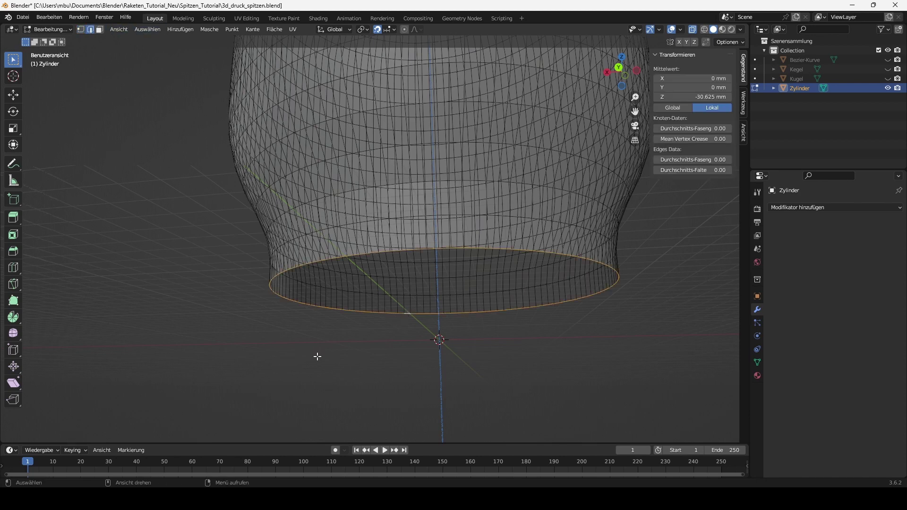
key("f")
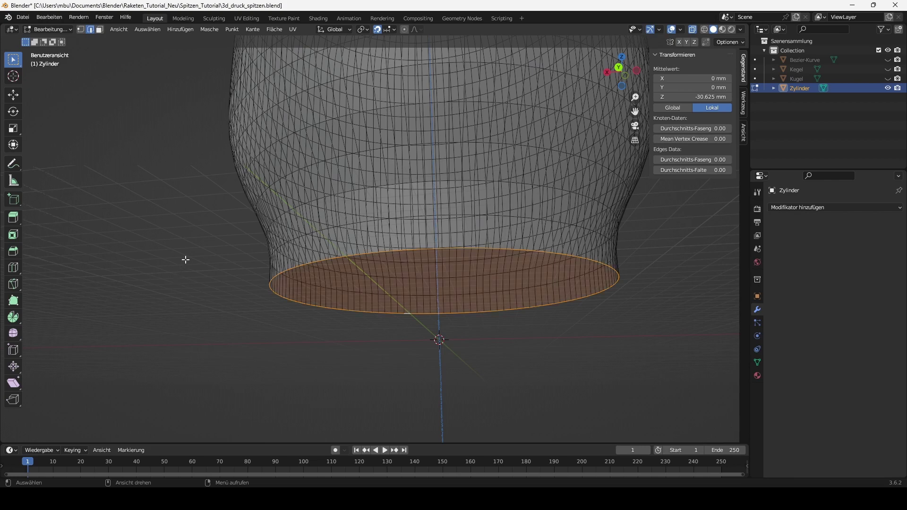
mouse_move(185, 259)
middle_mouse_down()
mouse_move(197, 237)
mouse_move(196, 253)
mouse_move(530, 49)
middle_mouse_up()
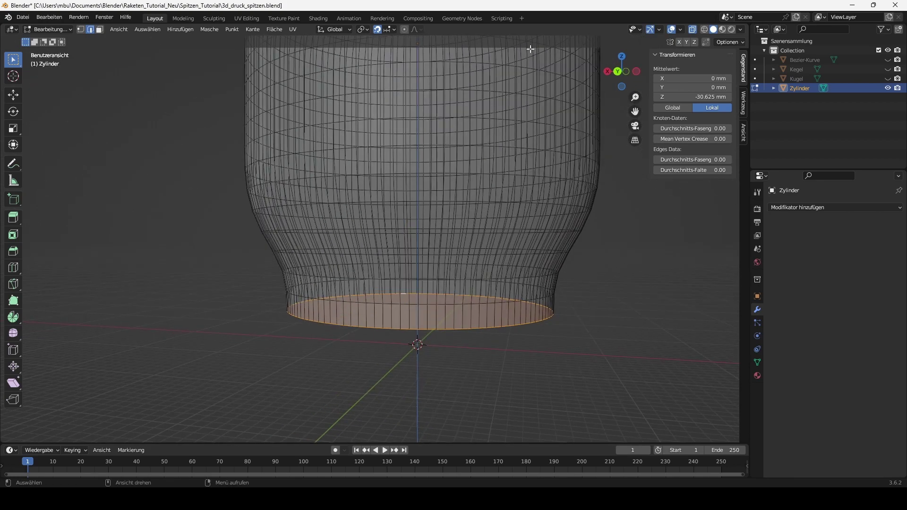
Check the new bottom in back orthographic view, cancelling a trial scale and deselecting everything
left_click(618, 71)
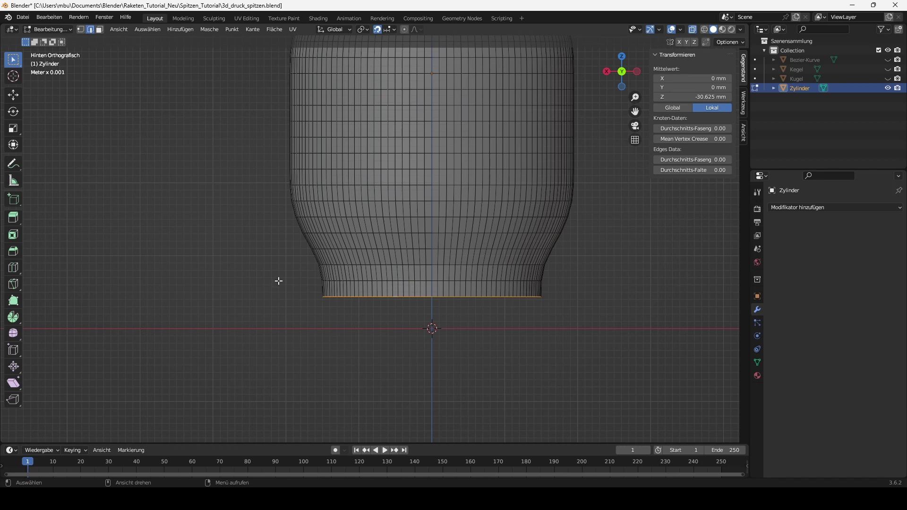
key("s")
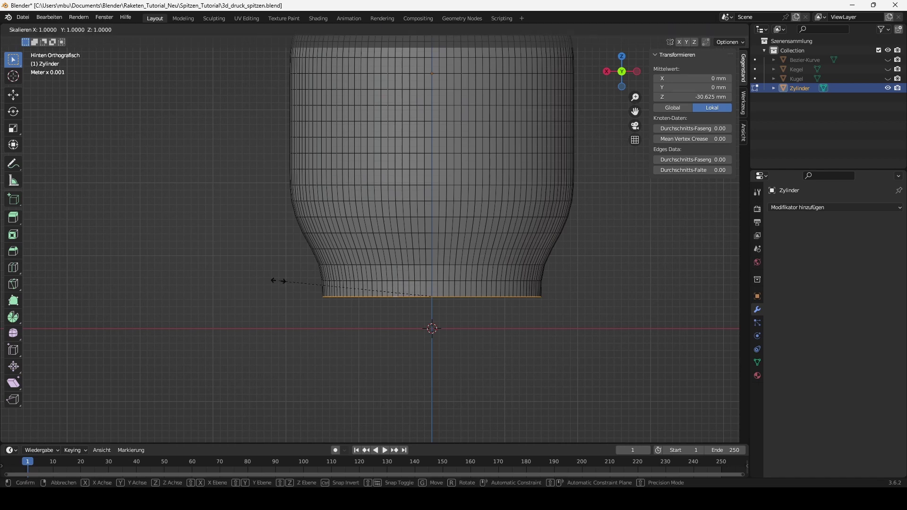
right_click(269, 320)
left_click(385, 342)
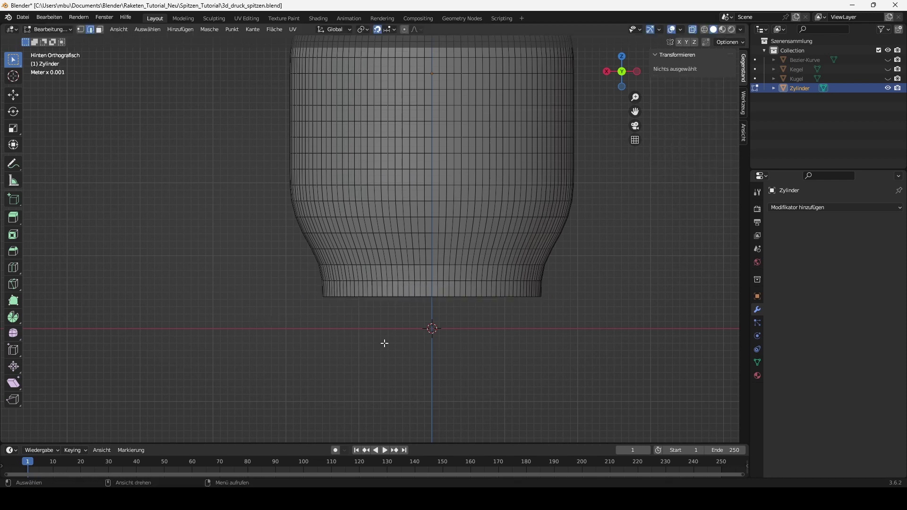
scroll(380, 348, "down", 2)
scroll(380, 348, "down", 2)
Grab-move the selection, then return to Object Mode to show all four nose cones
key("g")
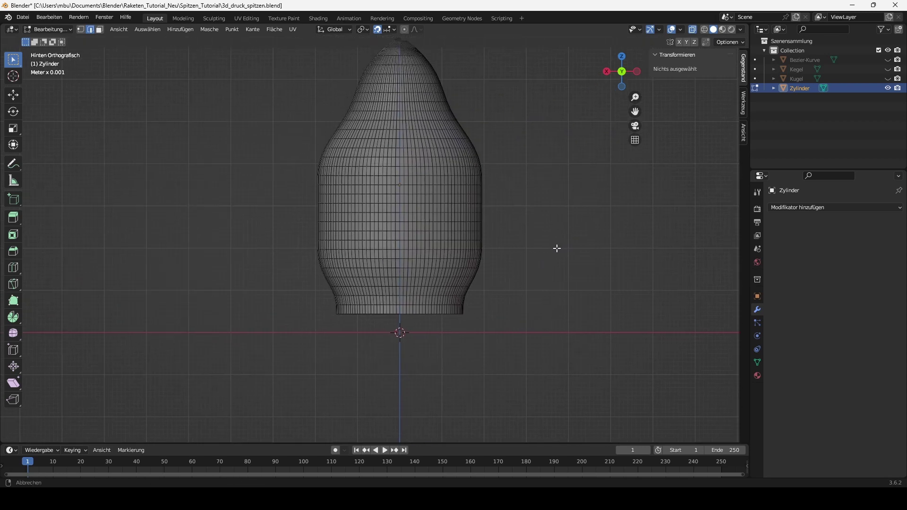
left_click(550, 282)
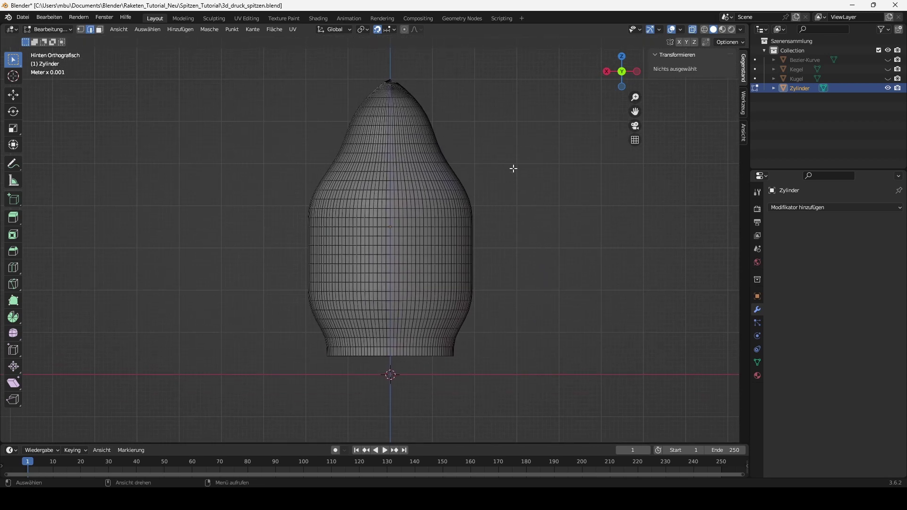
key("Tab")
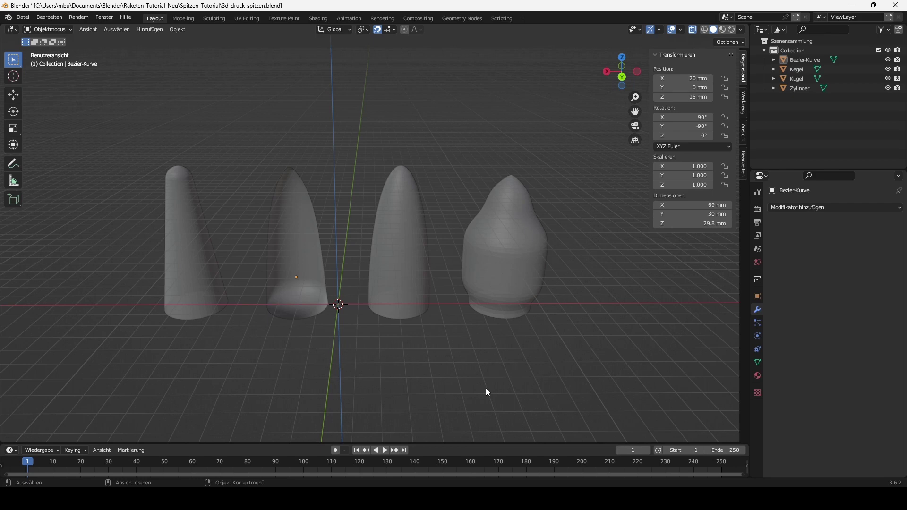